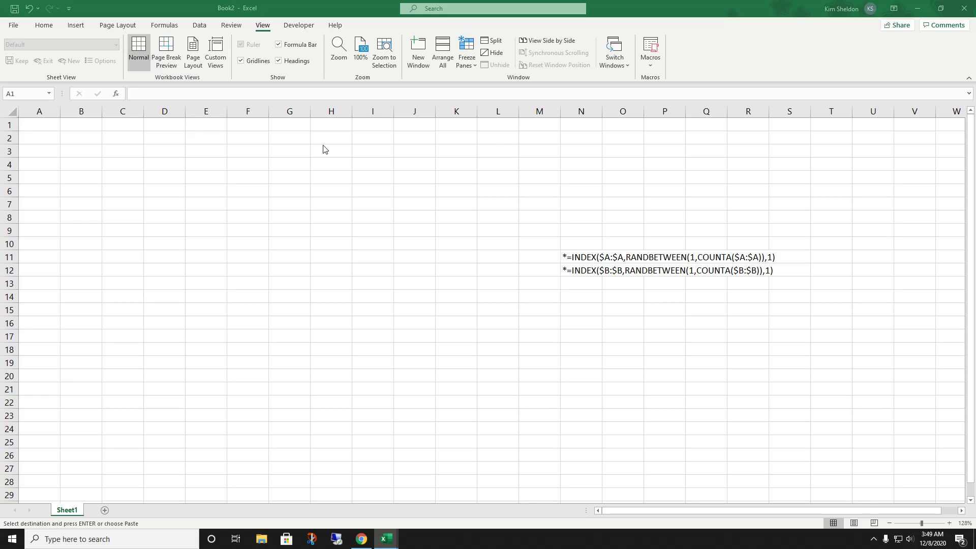
Step: Paste the copied list of first names into column A, starting at A1
left_click(26, 126)
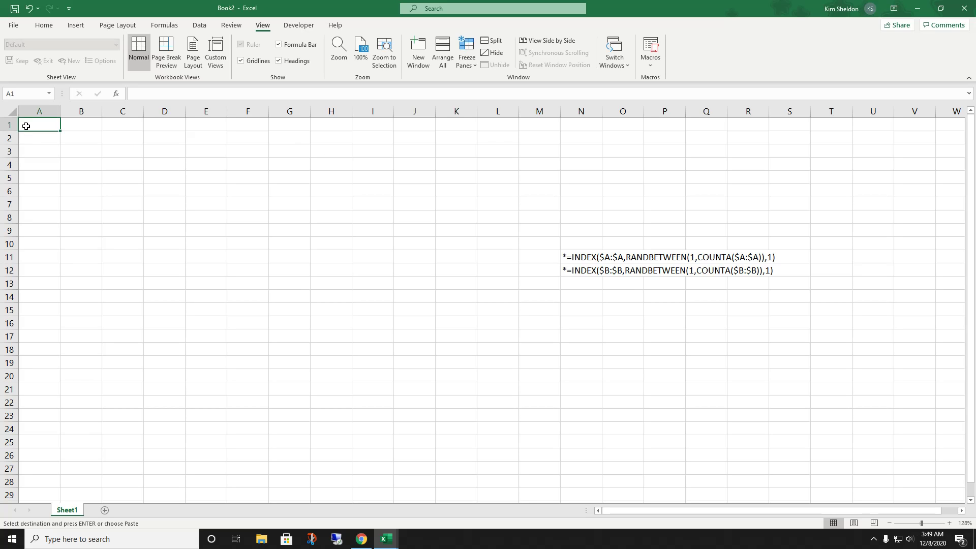
type("Jacob Elias Jared Jeremiah Micah Kenton Easton Wesley Benjamin Andrew Wyatt Zachary Caleb Beckett Chase Asher Dylan Sebastian Bradford Ethan Preston Everett Shawn Tanner")
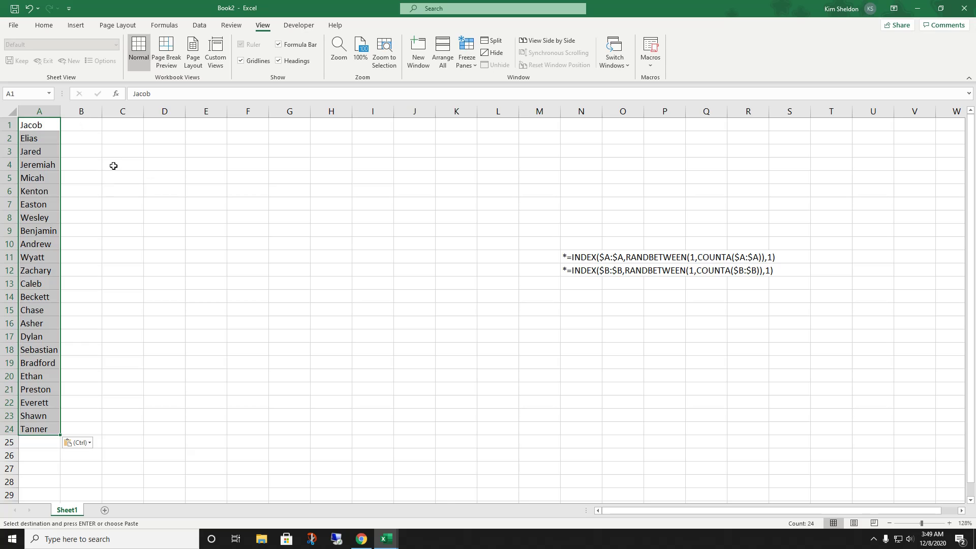
left_click(140, 160)
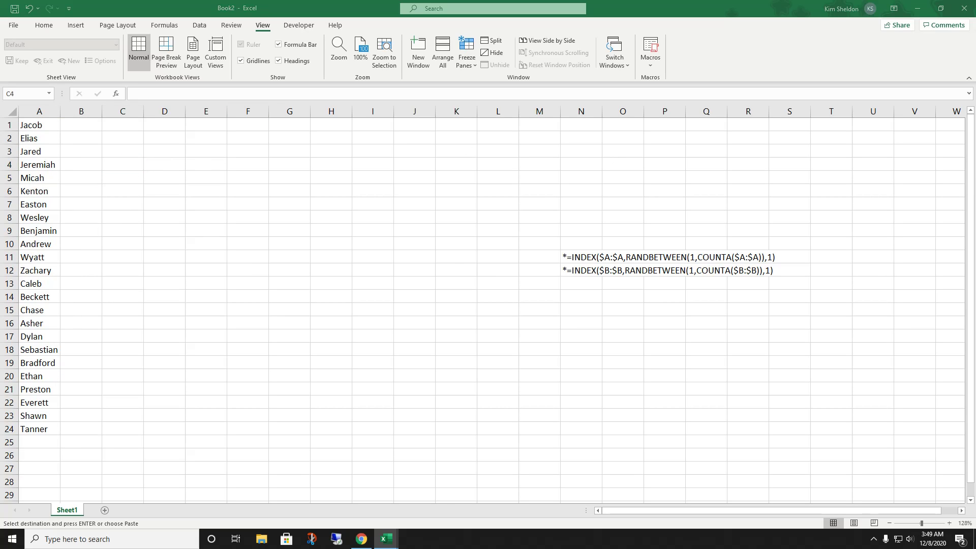
Step: Copy the second list of names and paste it into column B, starting at B1
key("ctrl+c")
key("ctrl+c")
right_click(69, 127)
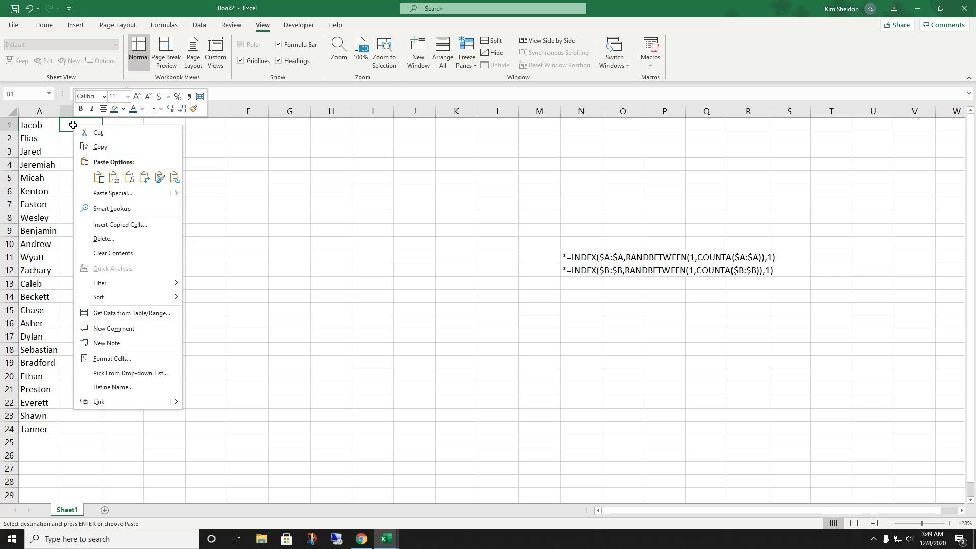
left_click(98, 179)
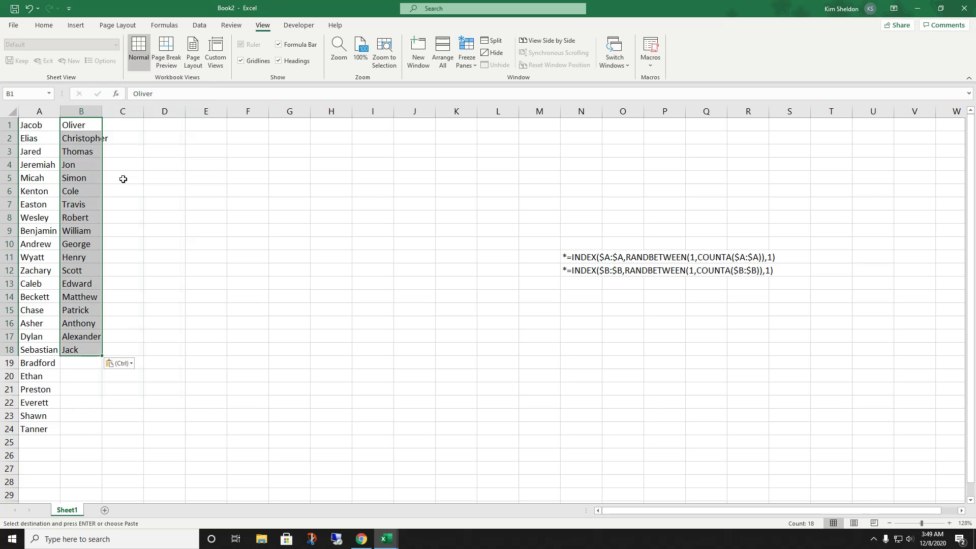
left_click(248, 193)
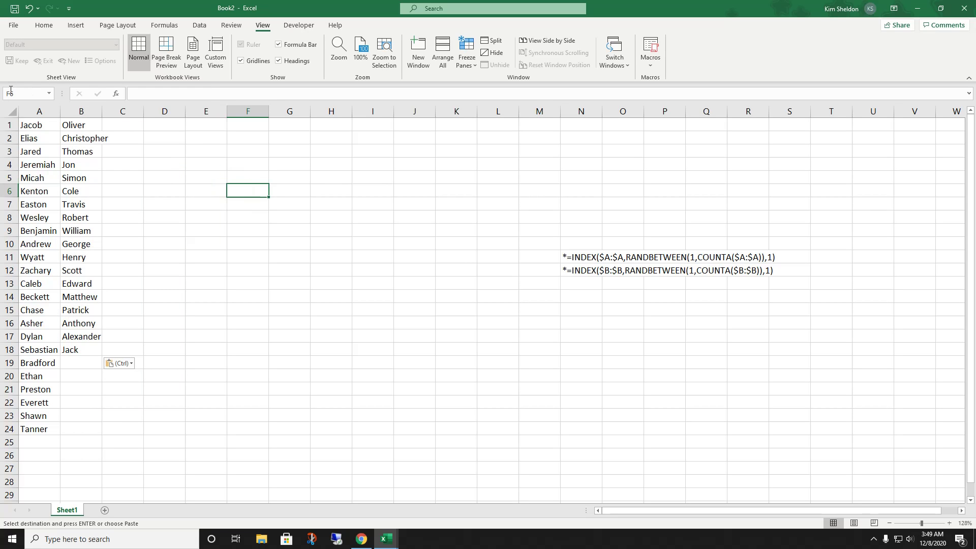
Step: Widen columns A and B so the longest names fit inside their cells
left_click_drag(60, 114, 74, 115)
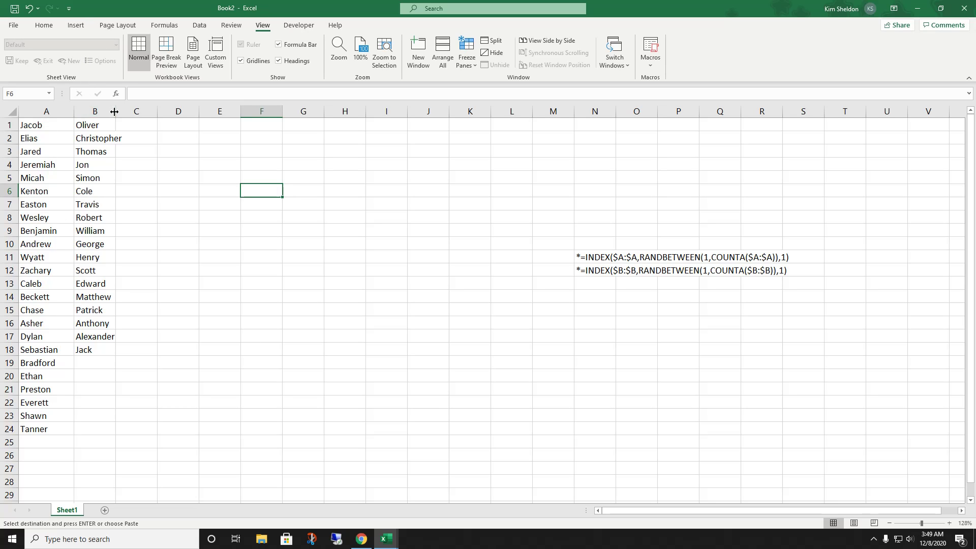
left_click_drag(116, 111, 140, 112)
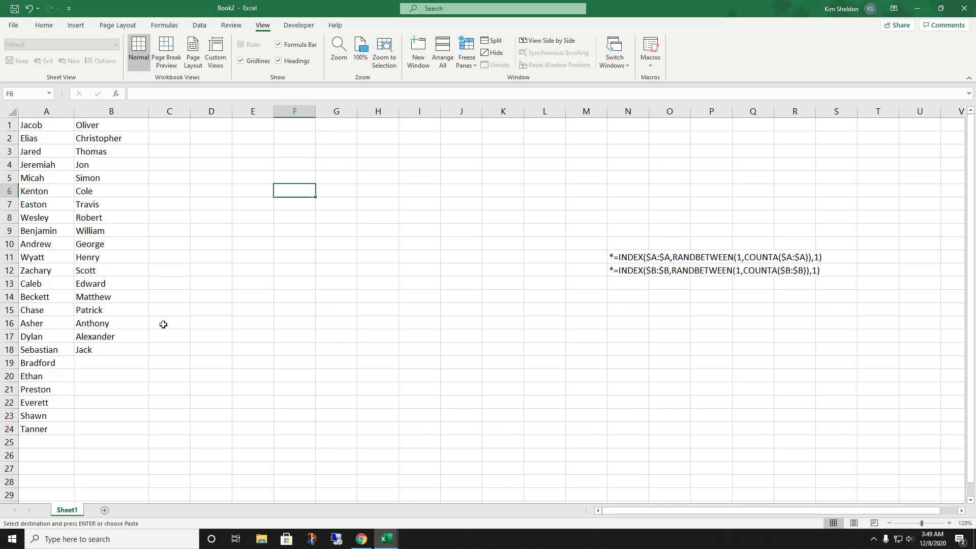
left_click(216, 181)
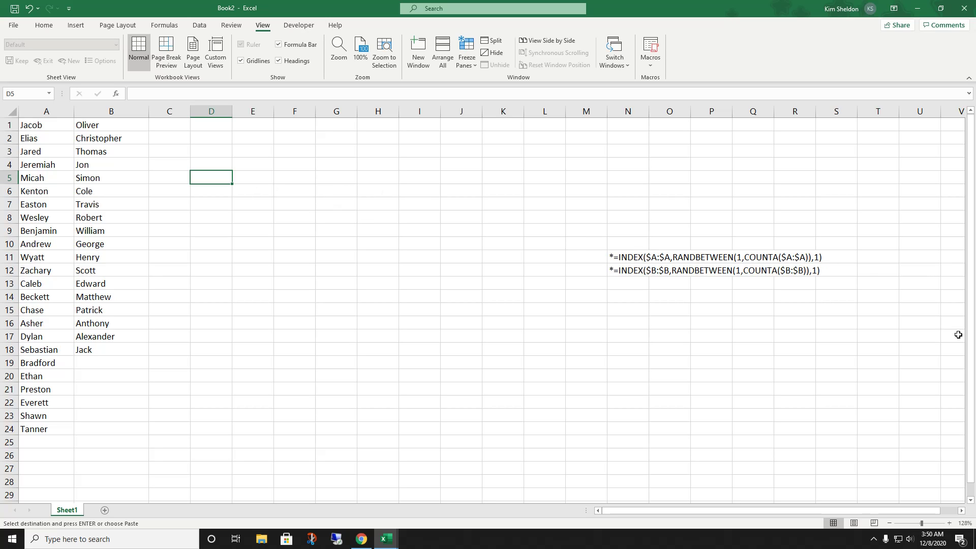
Step: Copy the formula text from N11 into D7 without its asterisk, entering =INDEX($A:$A,RANDBETWEEN(1,COUNTA($A:$A)),1)
left_click(651, 261)
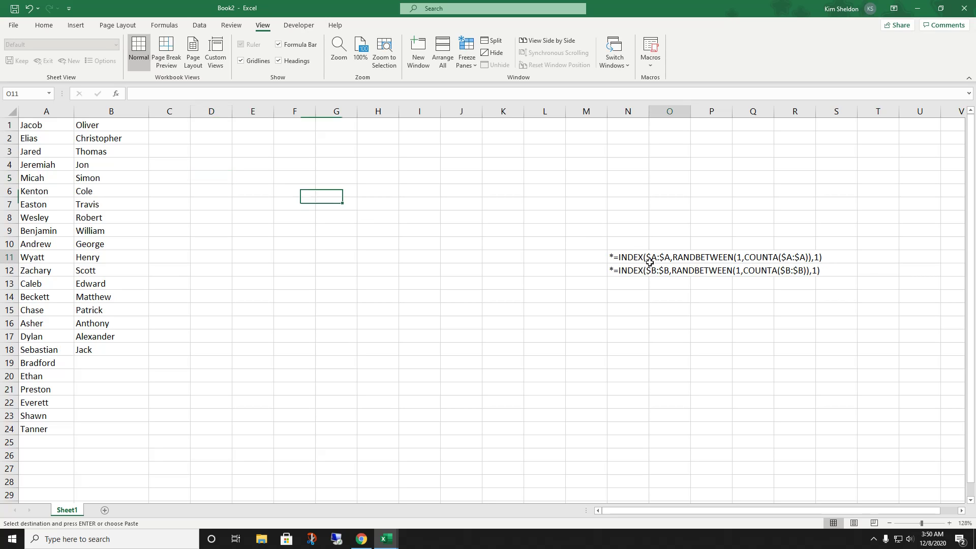
left_click_drag(612, 257, 731, 257)
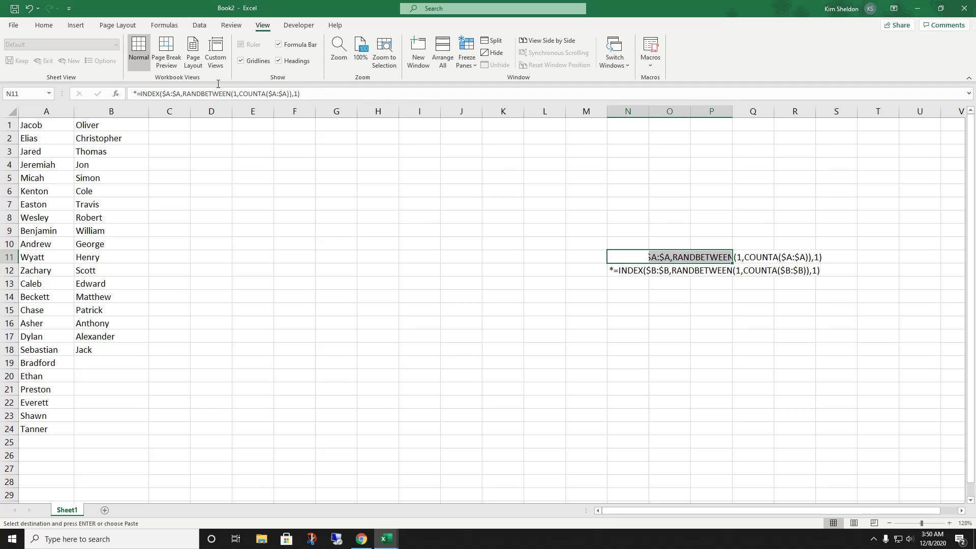
left_click(305, 94)
left_click_drag(296, 93, 96, 92)
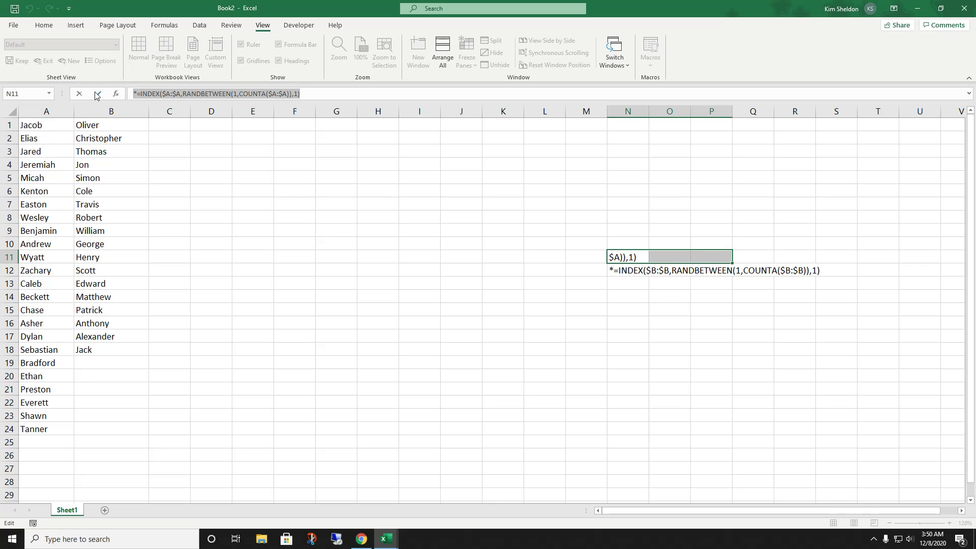
left_click(223, 208)
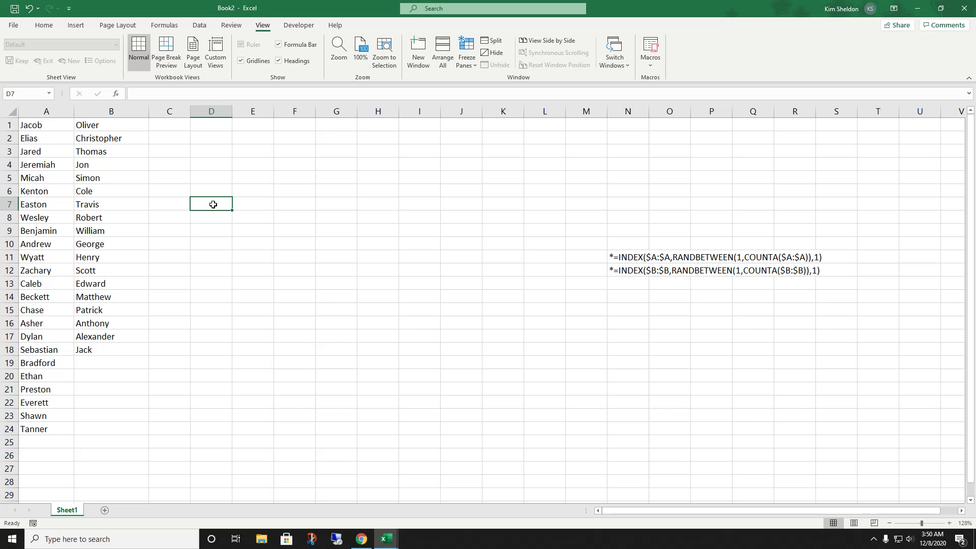
left_click(171, 92)
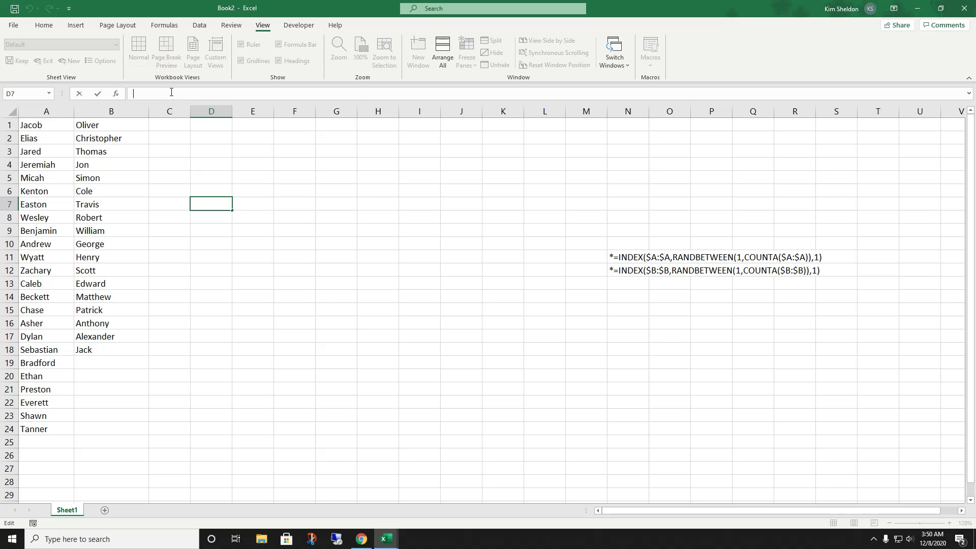
key("ctrl+v")
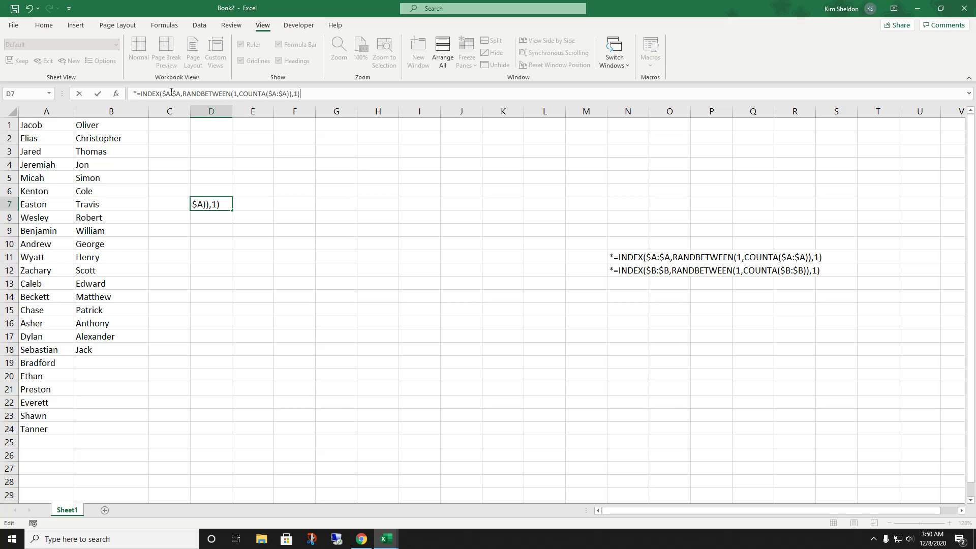
left_click(136, 93)
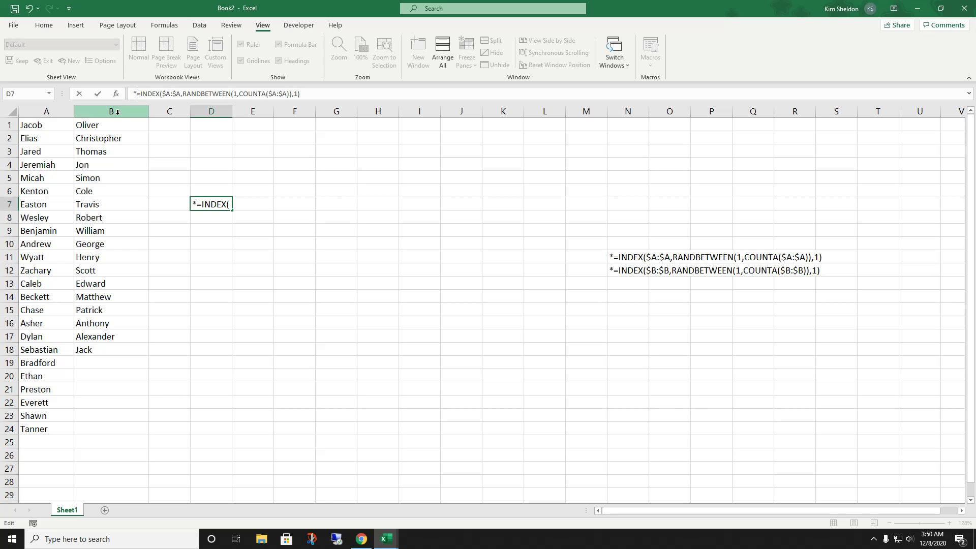
key("Delete")
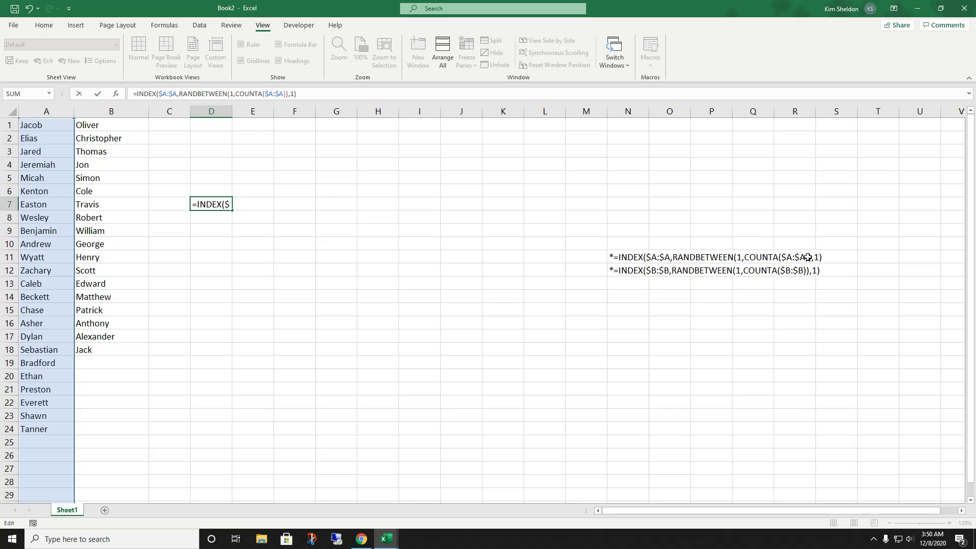
key("Escape")
key("Return")
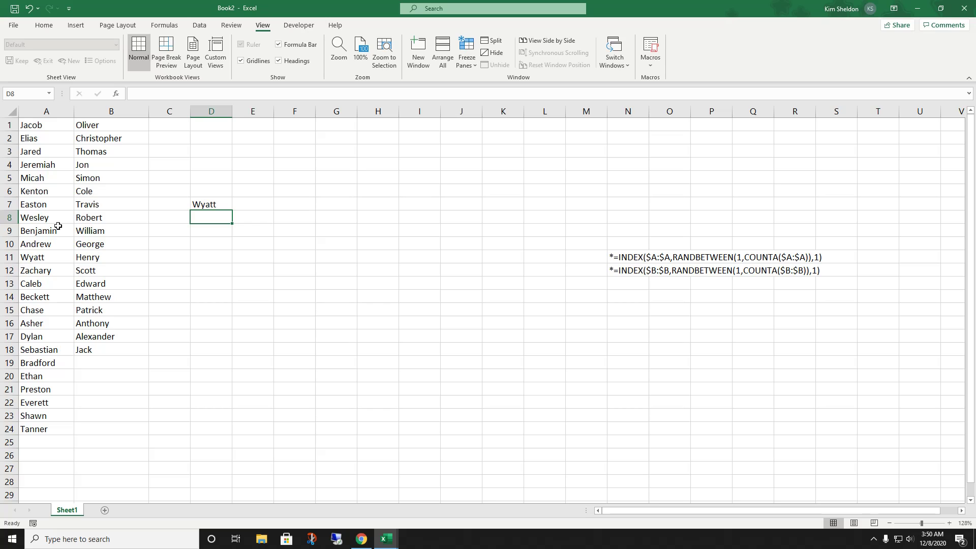
Step: Copy the formula text from N12 into E7 without its asterisk, entering =INDEX($B:$B,RANDBETWEEN(1,COUNTA($B:$B)),1)
left_click(256, 208)
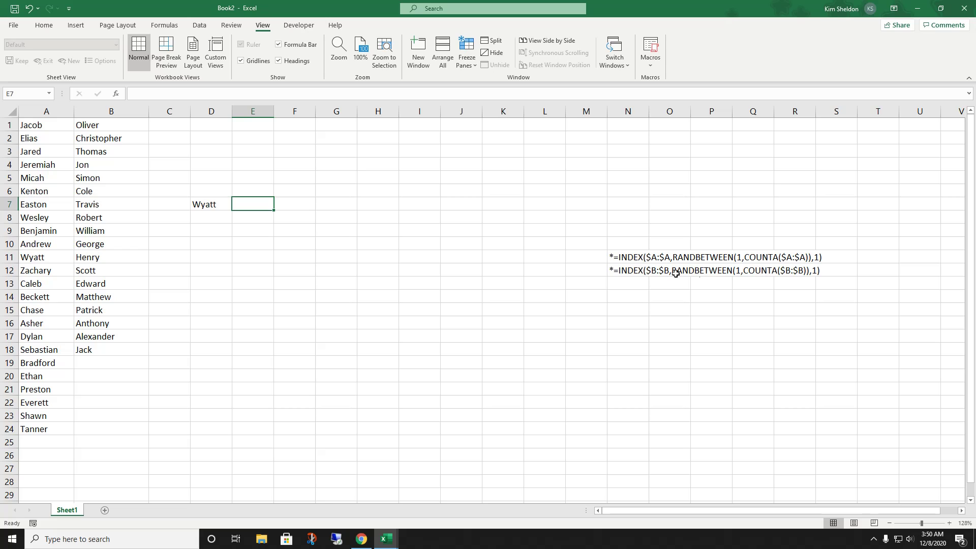
left_click(620, 269)
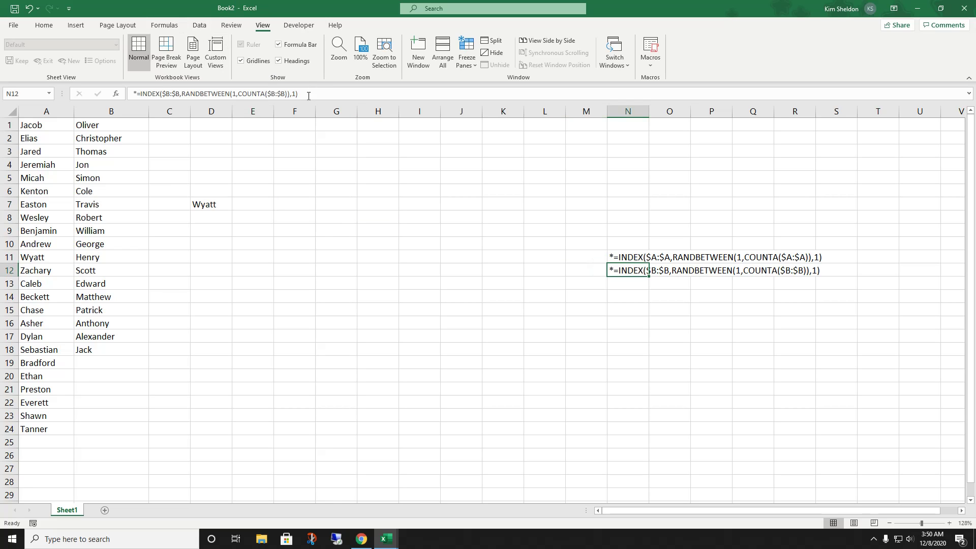
left_click_drag(308, 96, 68, 80)
key("ctrl+c")
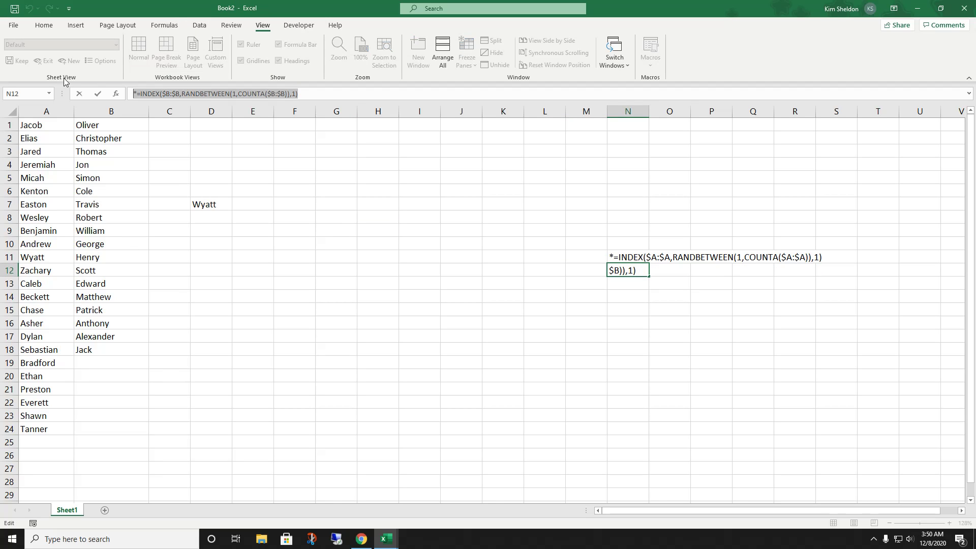
left_click(262, 201)
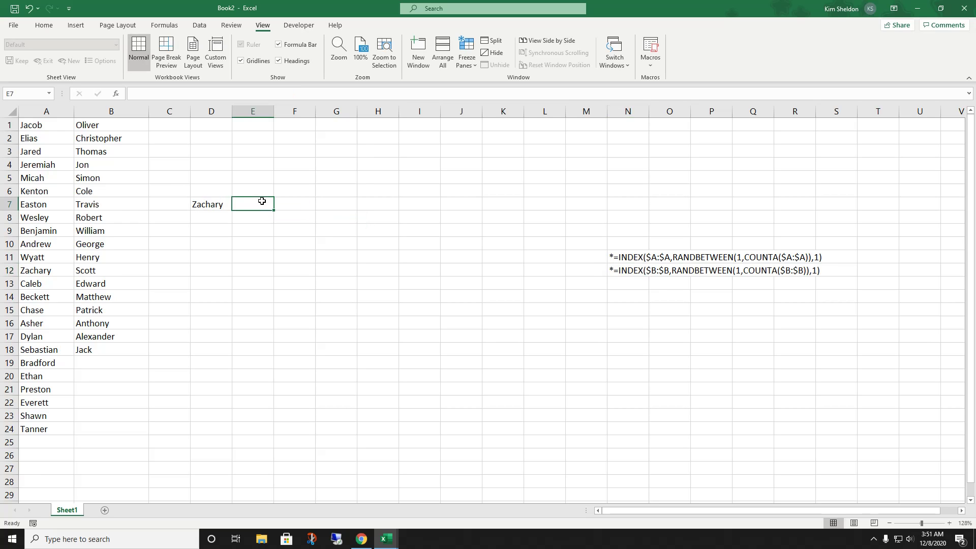
left_click(170, 98)
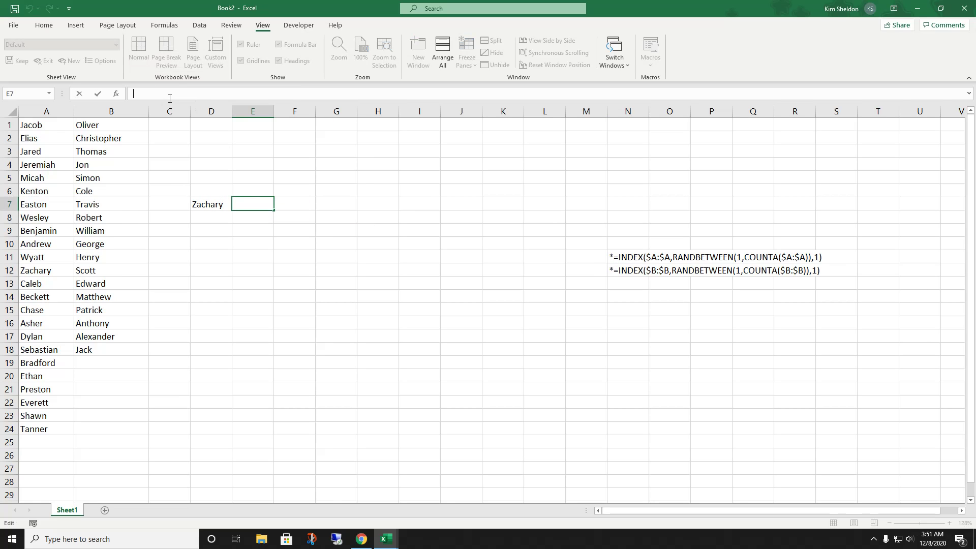
key("ctrl+v")
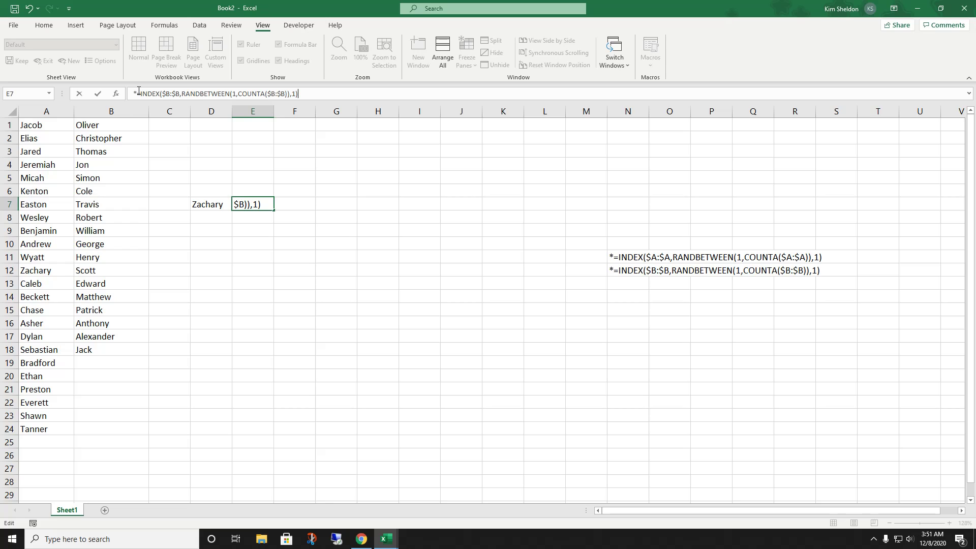
left_click(135, 93)
key("BackSpace")
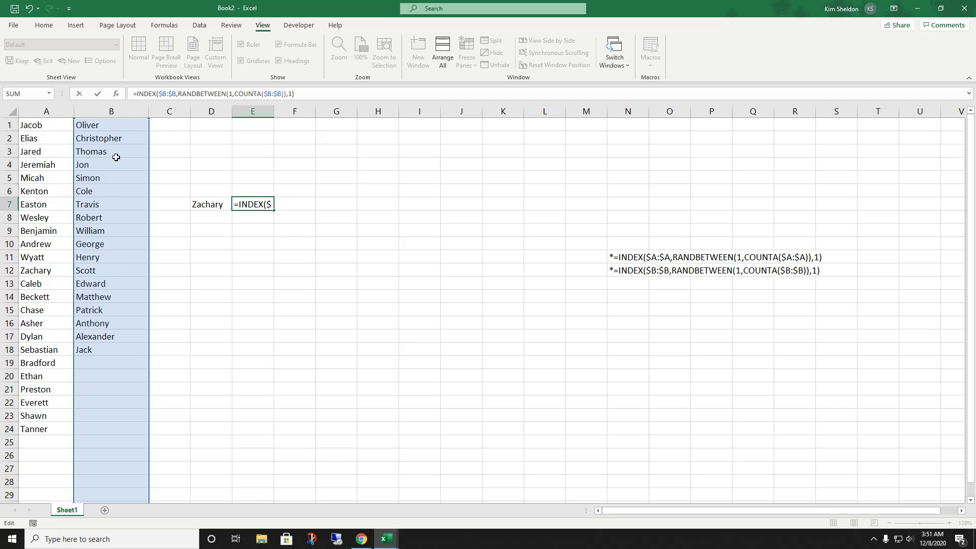
key("Return")
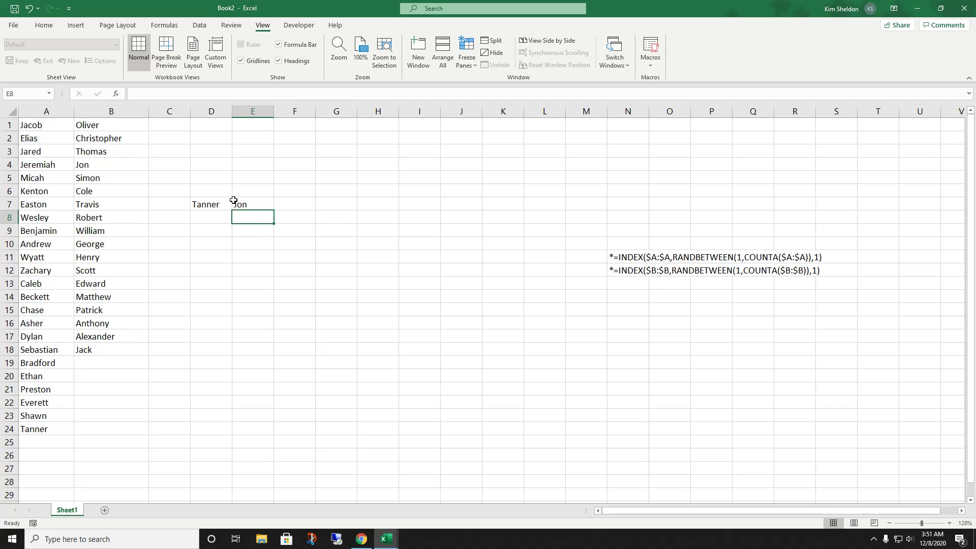
Step: Recalculate the sheet repeatedly to generate new random name combinations in D7 and E7
key("F9")
key("F9")
key("F9")
key("F9")
key("F9")
key("F9")
key("F9")
key("F9")
key("F9")
key("F9")
key("F9")
key("F9")
key("F9")
key("F9")
key("F9")
key("F9")
key("F9")
Step: Enter the family's last name in F7 and widen column E to fit the longer names
left_click(305, 202)
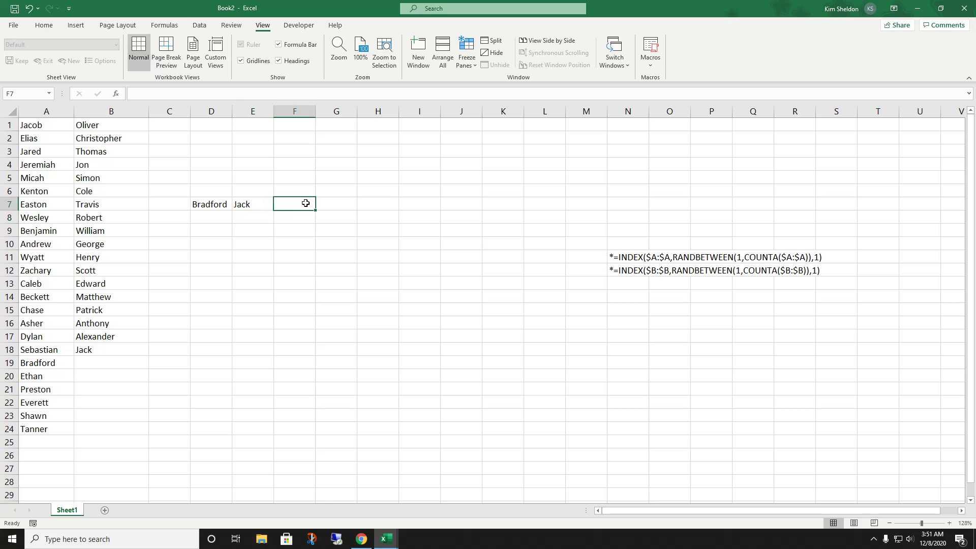
type("Nel")
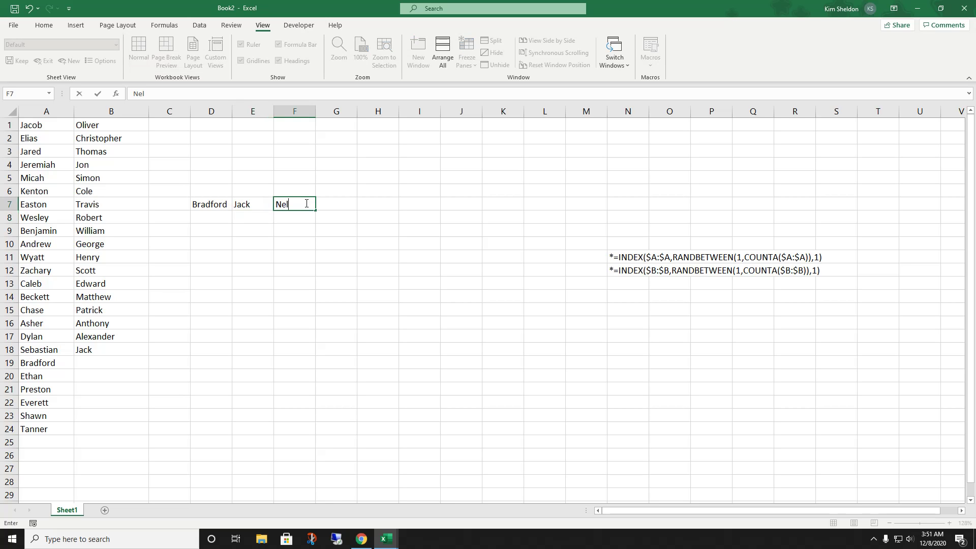
type("son")
key("Return")
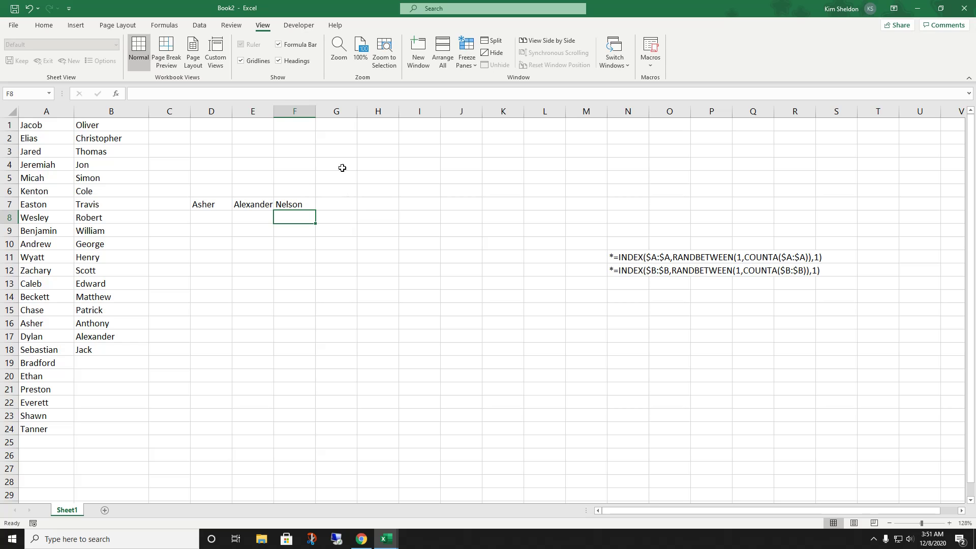
left_click_drag(273, 116, 283, 115)
left_click(353, 219)
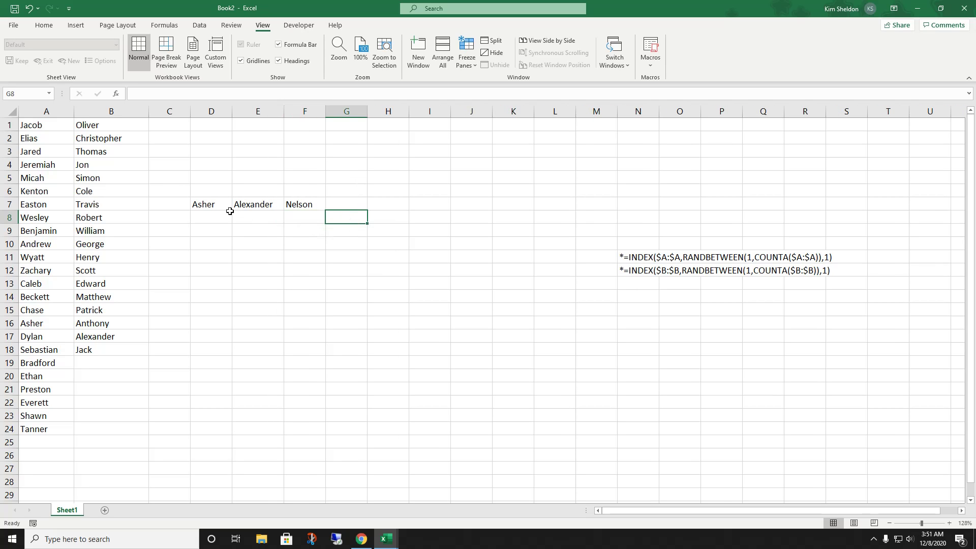
Step: Format D7:F7 with a darker blue theme fill and white font color
left_click_drag(203, 203, 305, 202)
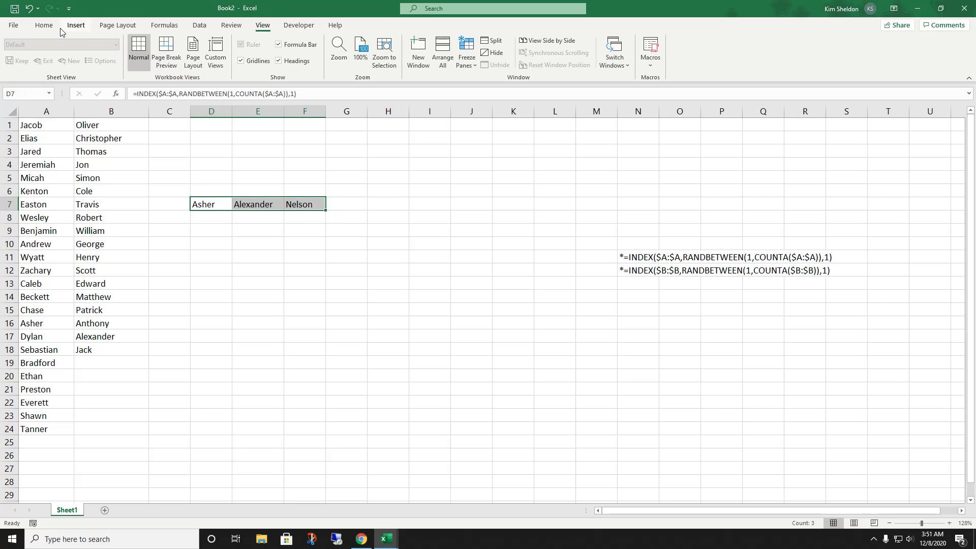
left_click(44, 25)
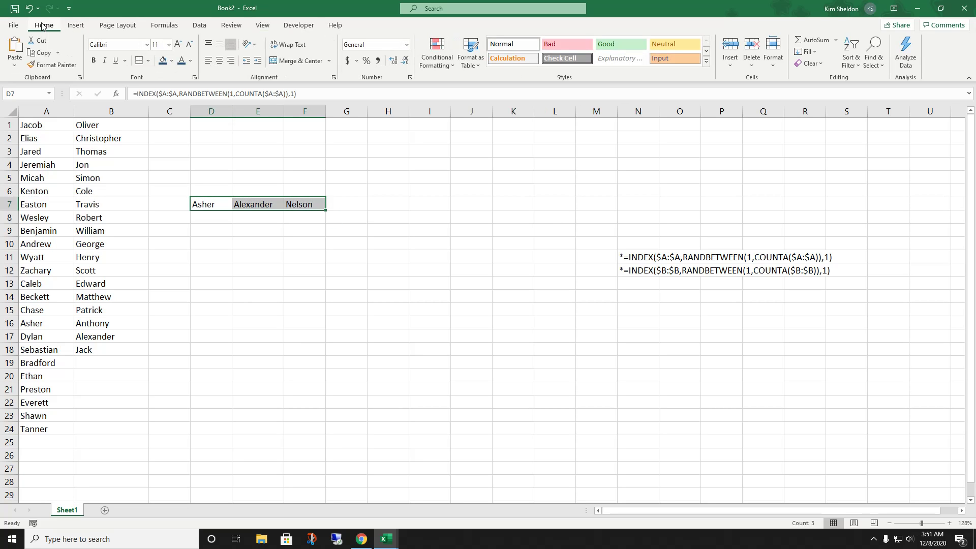
left_click(171, 60)
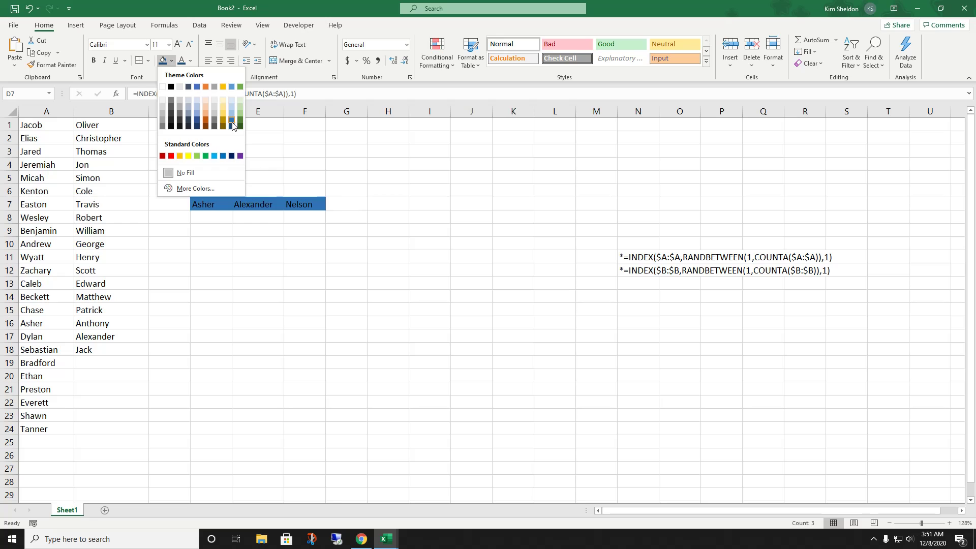
left_click(232, 122)
left_click(190, 60)
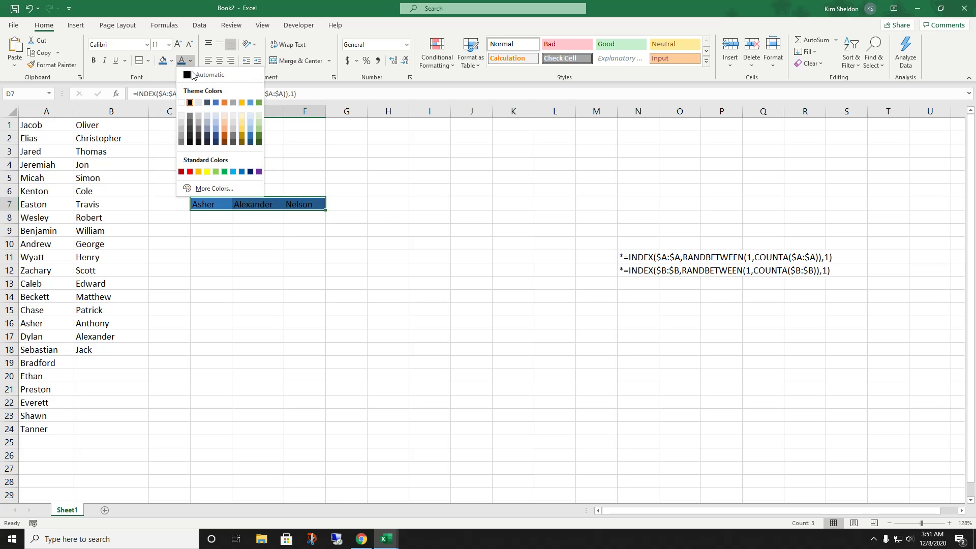
left_click(181, 102)
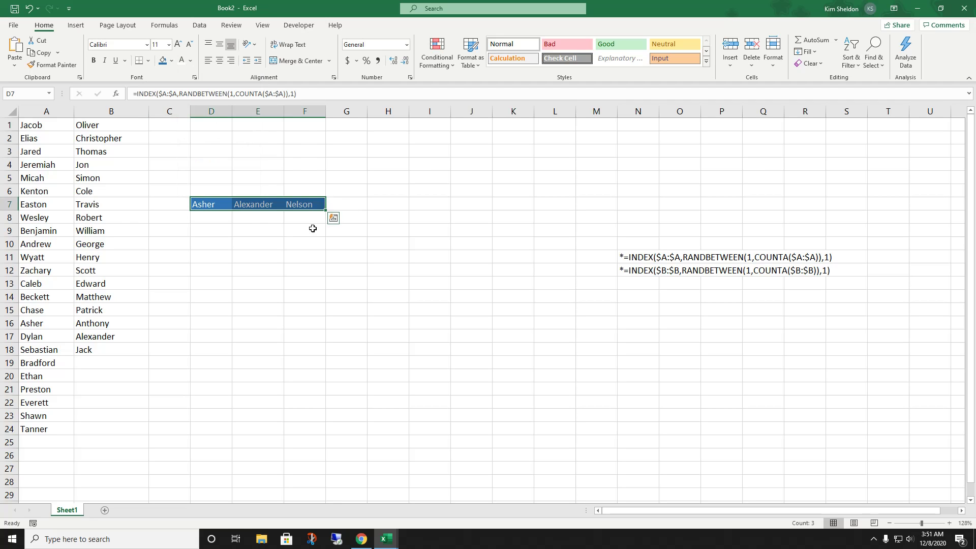
Step: Increase the font size of the generated name cells D7:F7 to 18
left_click(287, 245)
left_click(197, 201)
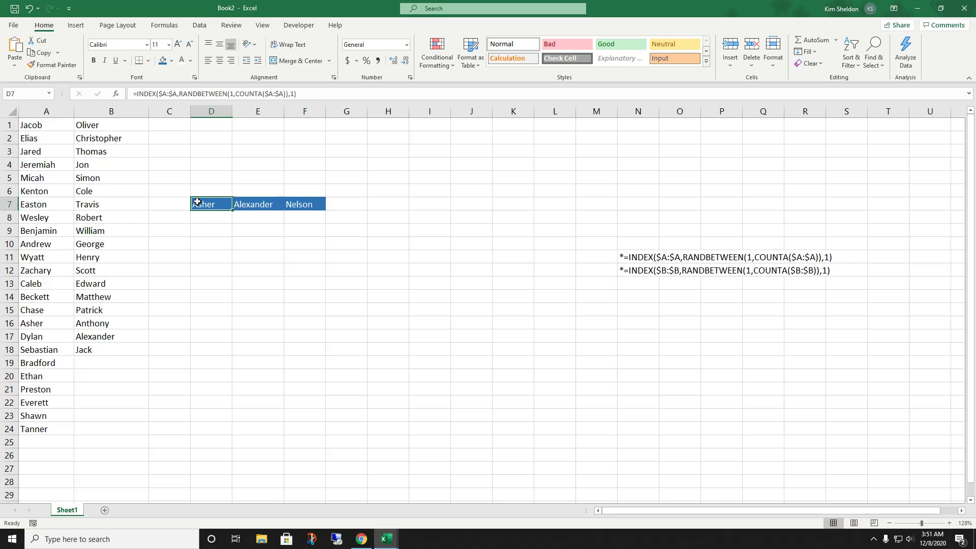
left_click_drag(197, 202, 305, 202)
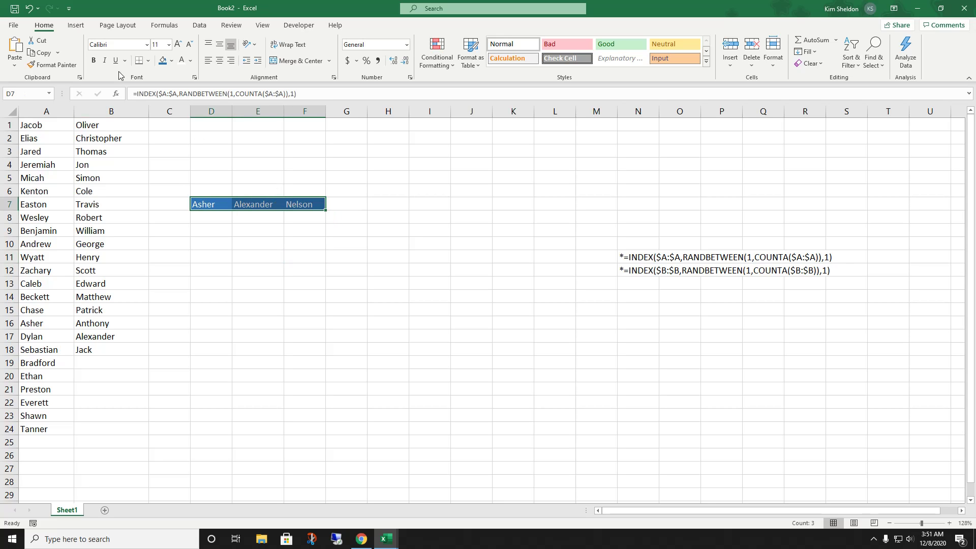
left_click(178, 45)
left_click(177, 45)
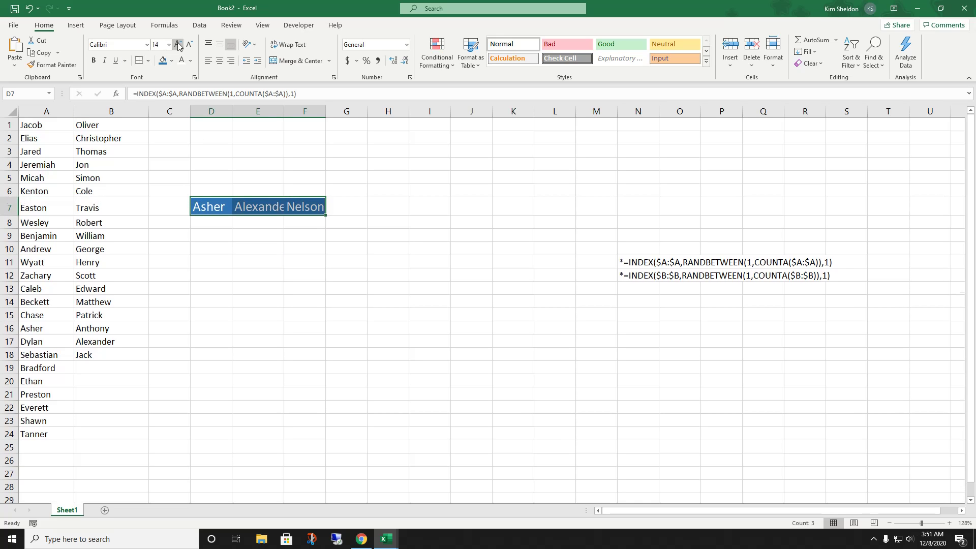
left_click(178, 45)
left_click(178, 44)
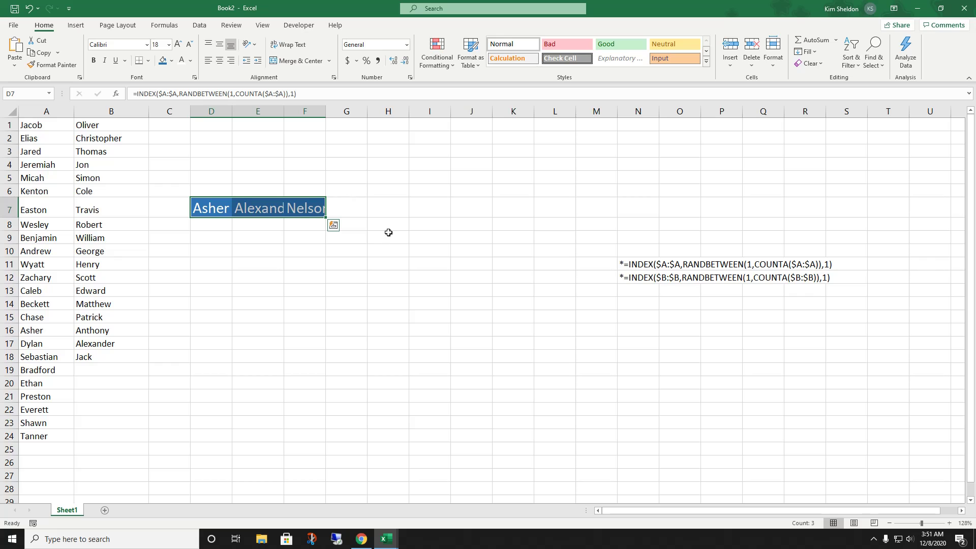
left_click(387, 226)
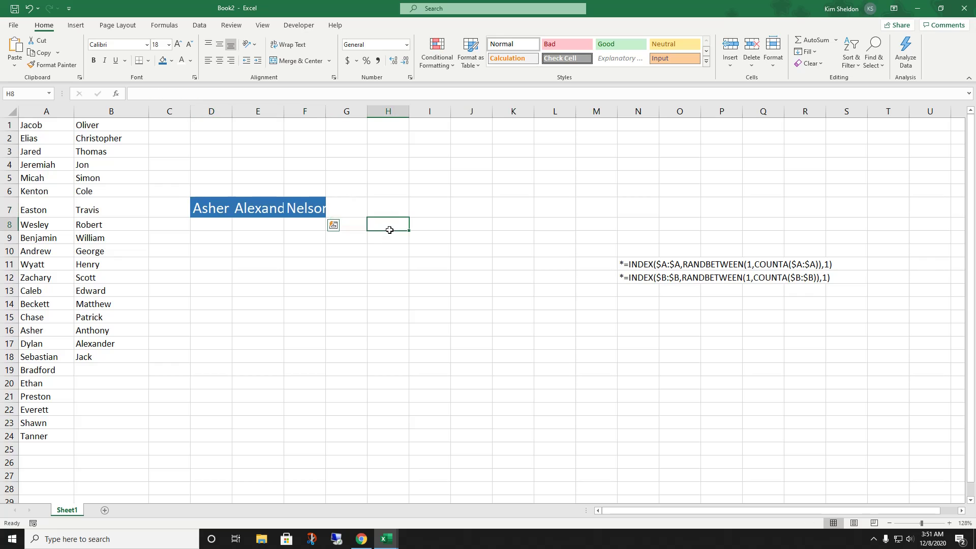
Step: Widen columns D, E and F so the enlarged names fit in their cells
double_click(232, 114)
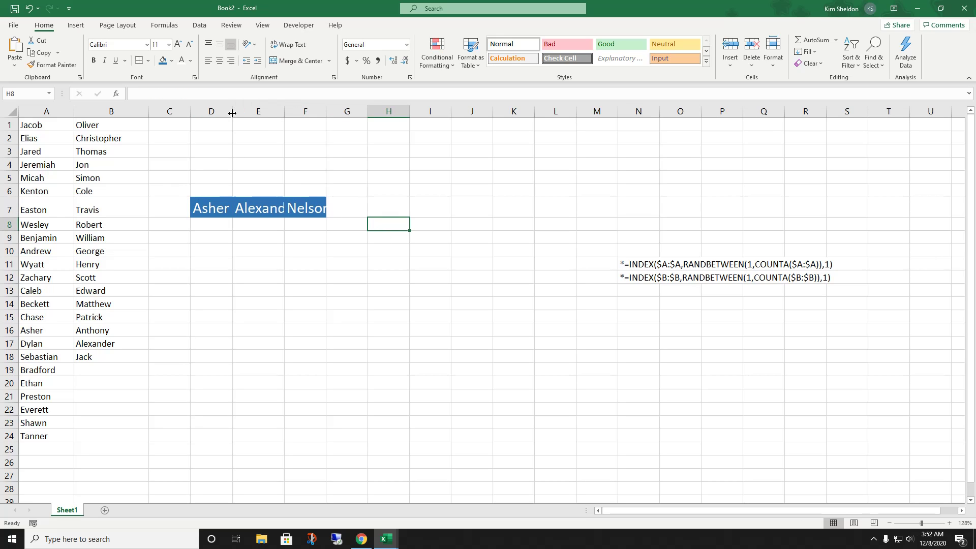
double_click(286, 113)
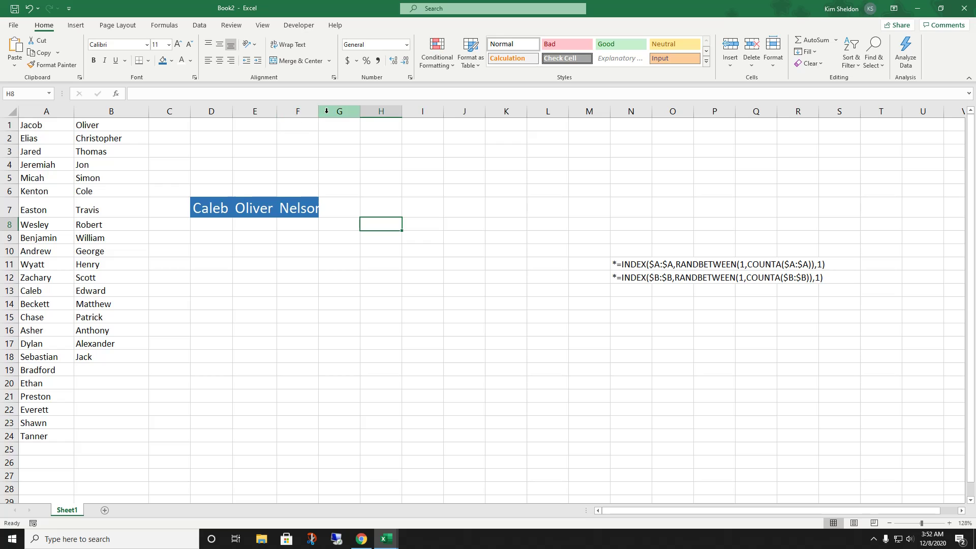
left_click_drag(232, 112, 339, 110)
left_click_drag(266, 113, 254, 112)
left_click_drag(326, 113, 389, 118)
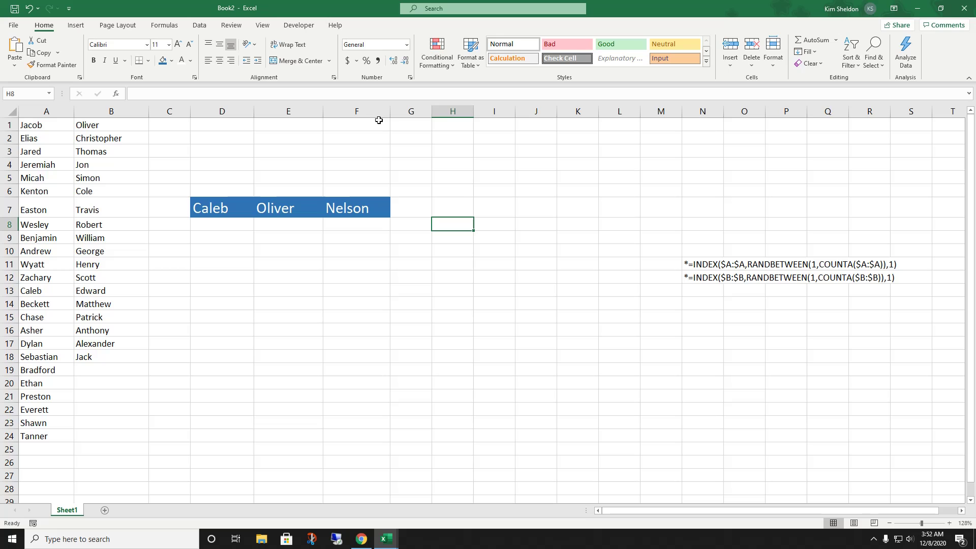
Step: Replace the last name in F7 with a different sample surname
left_click(361, 208)
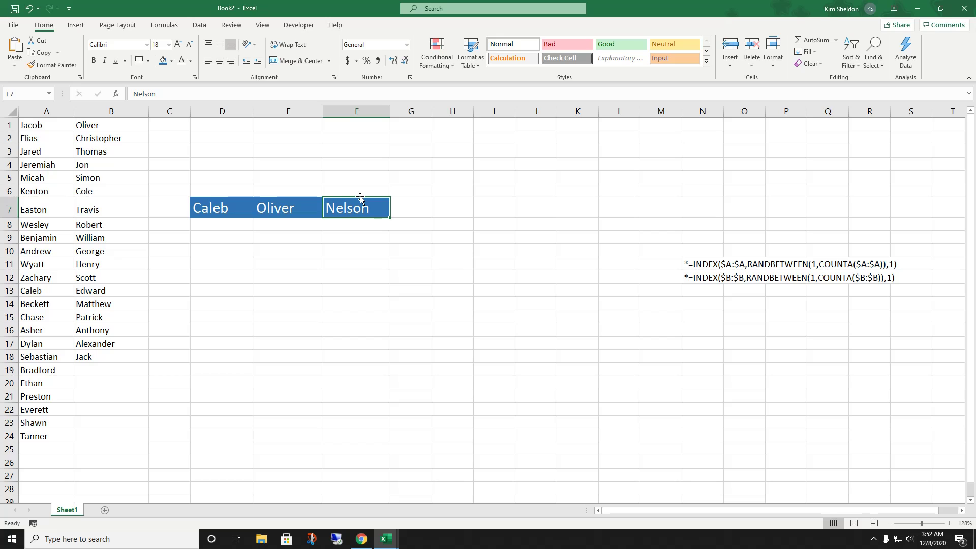
type("Smit")
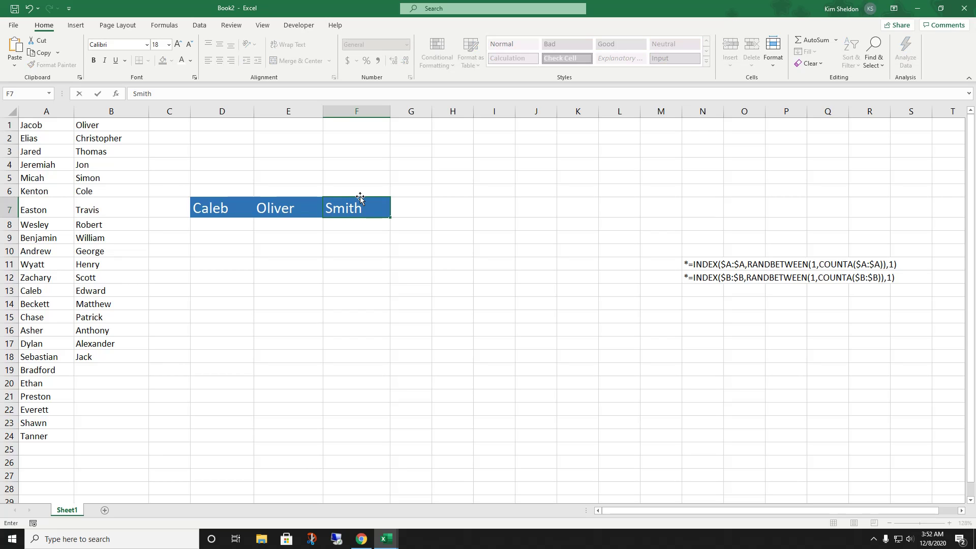
type("h")
left_click(389, 229)
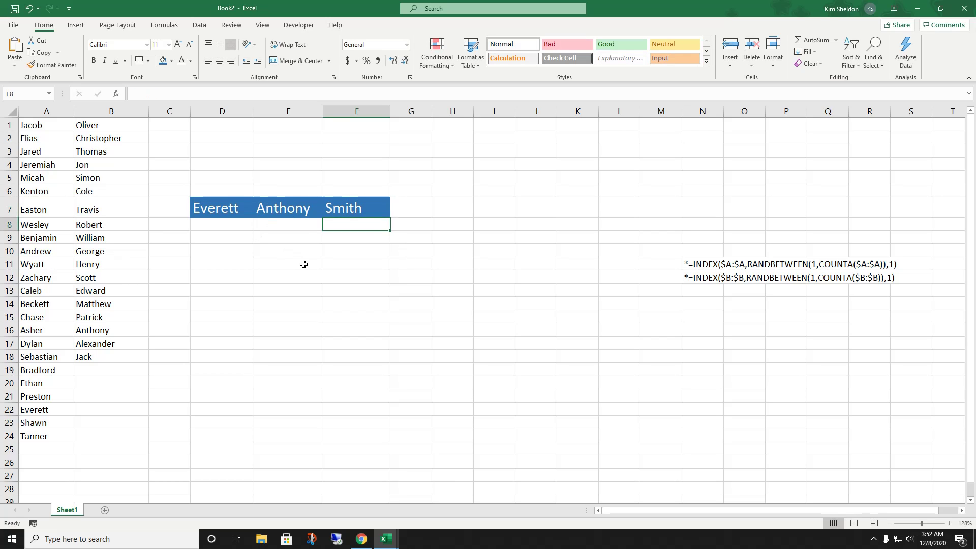
Step: Recalculate the sheet several times to test name lengths and widen column E to fit the longest middle name
key("F9")
key("F9")
key("F9")
key("F9")
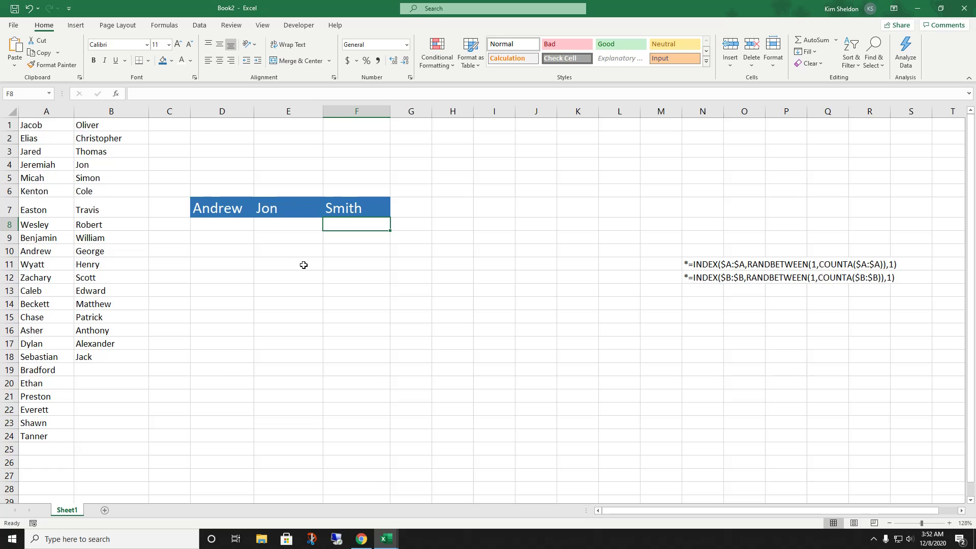
key("F9")
key("F9")
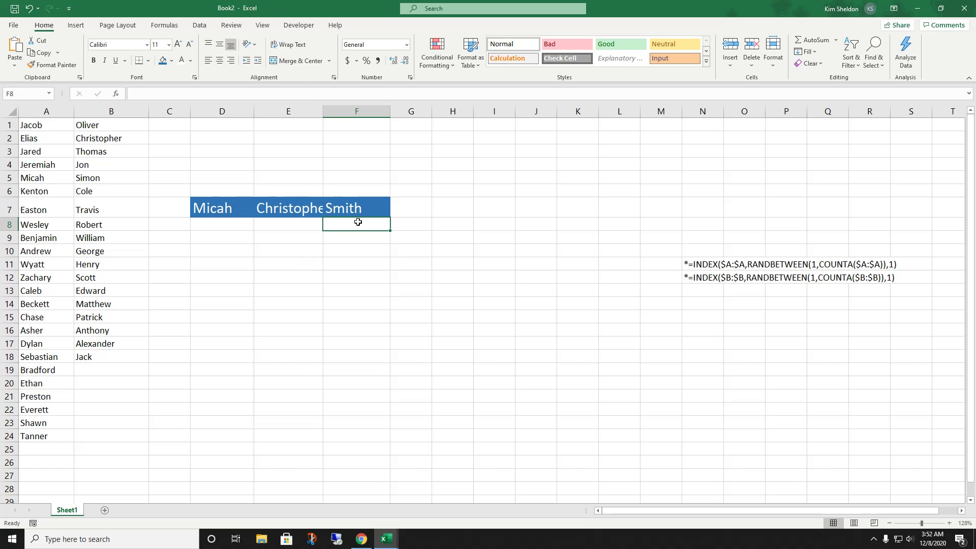
left_click_drag(323, 108, 341, 108)
Step: Recalculate the sheet repeatedly to preview random first and middle name combinations with the new last name
key("F9")
key("F9")
key("F9")
key("F9")
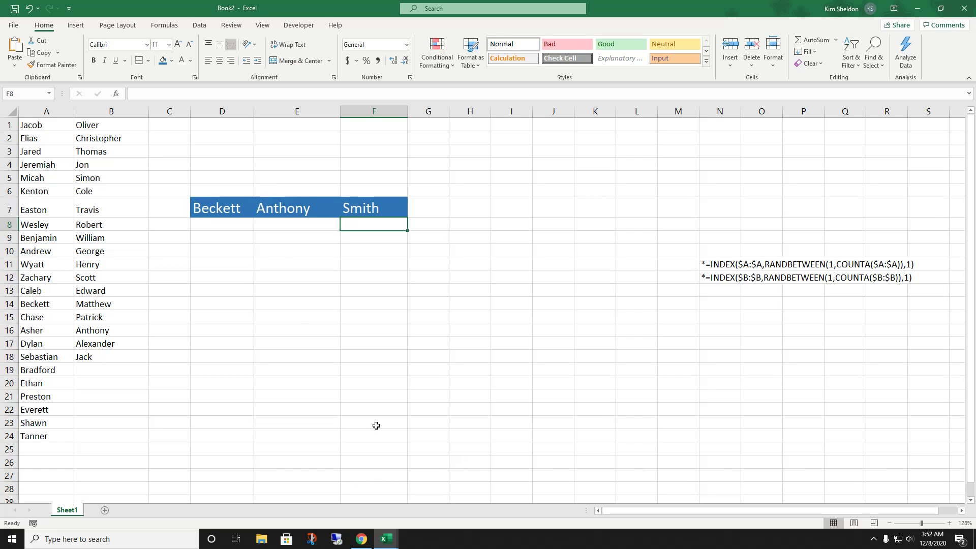
key("F9")
key("F9")
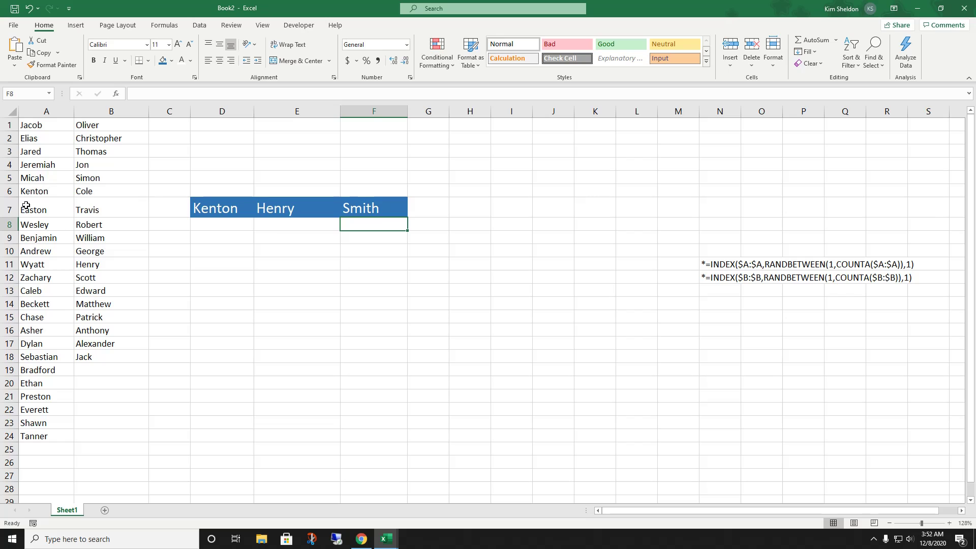
key("F9")
key("F9")
key("F9")
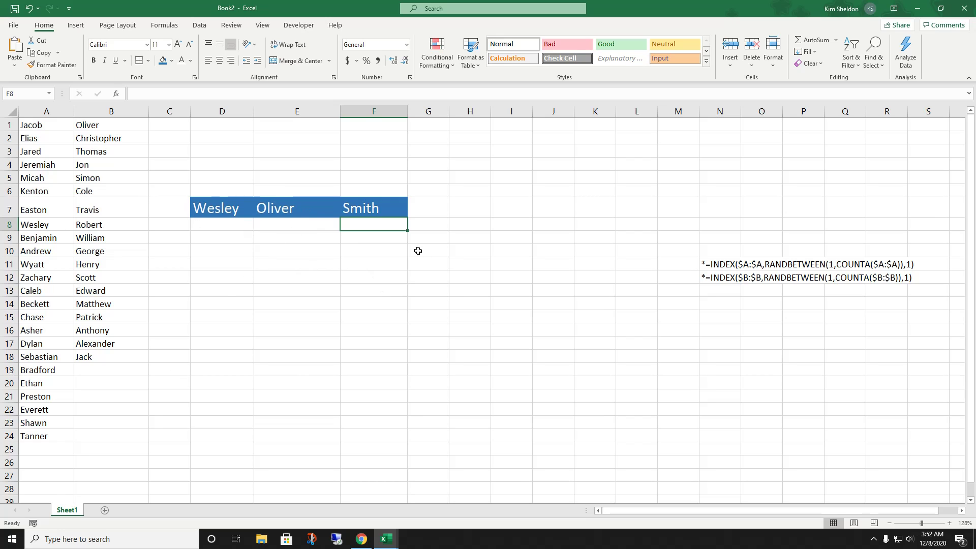
key("F9")
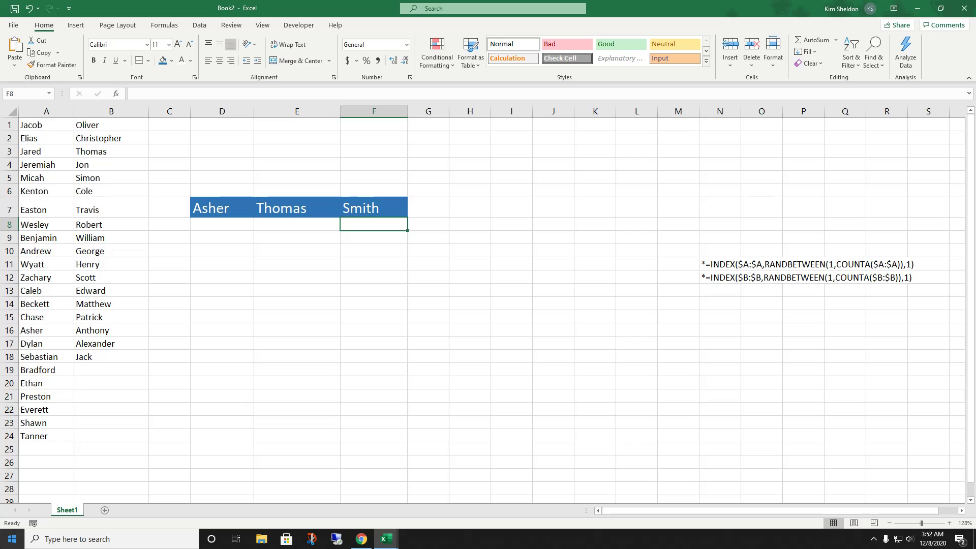
Step: Add two more middle names to the second list in cells B19 and B20
left_click(88, 372)
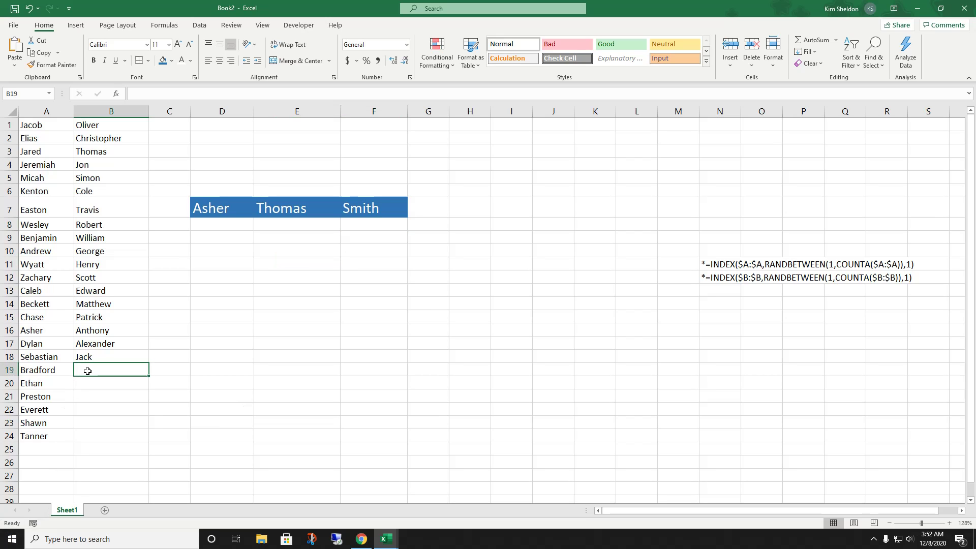
type("Peter")
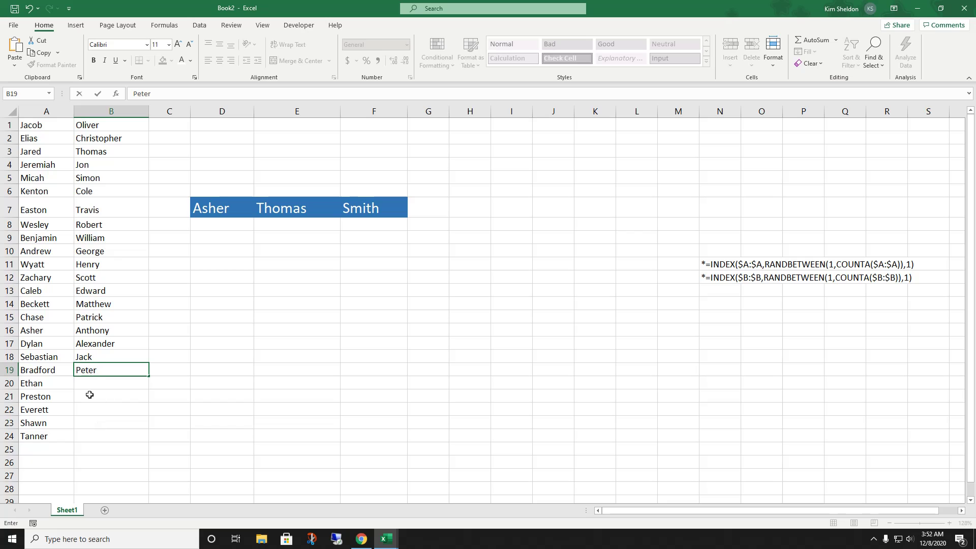
key("Return")
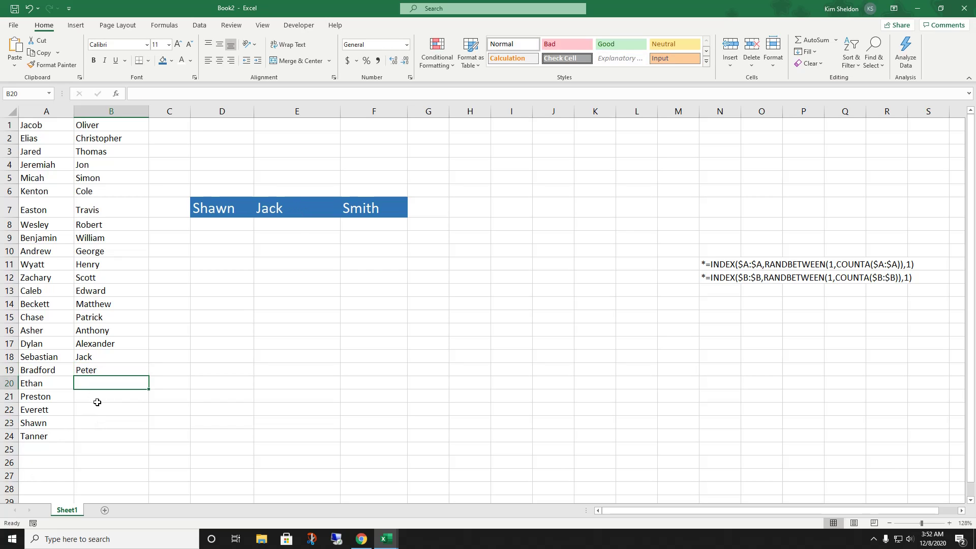
type("Scott")
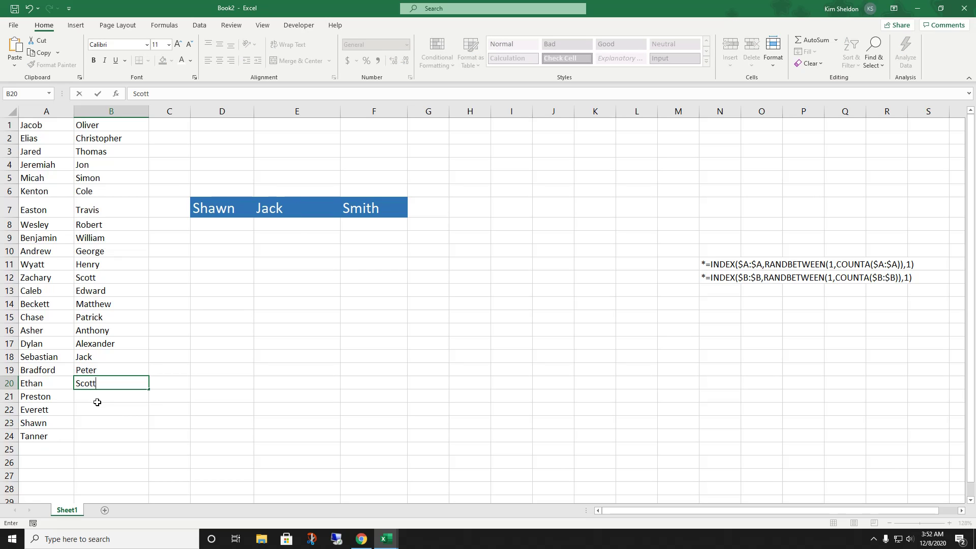
left_click(213, 259)
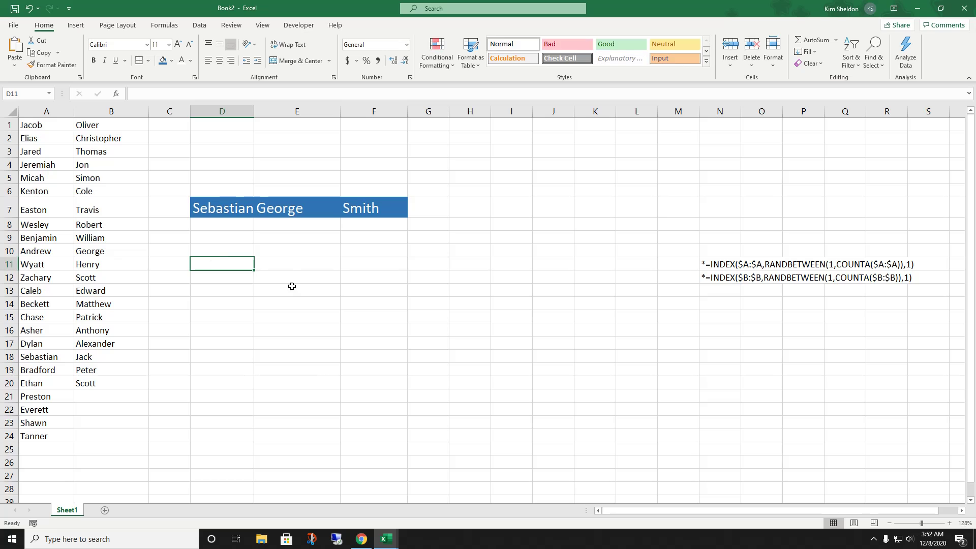
Step: Widen column D to fit the longest first name and recalculate the sheet to draw from the extended list
left_click_drag(255, 111, 265, 111)
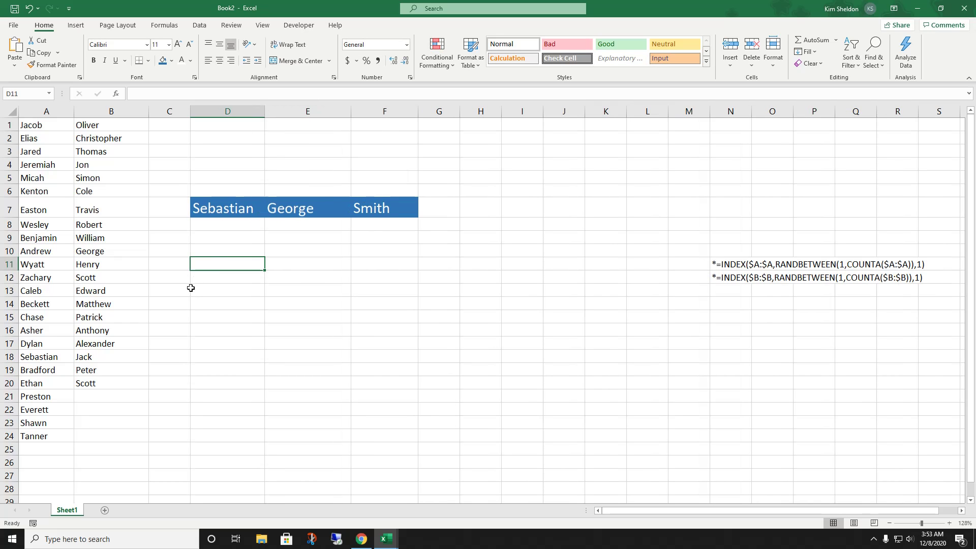
key("F9")
key("F9")
key("F9")
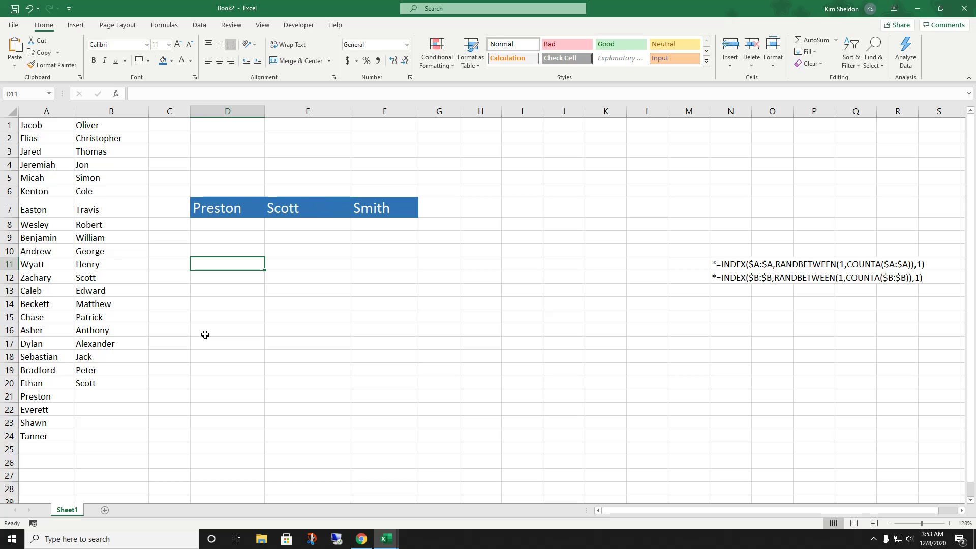
key("F9")
key("F9")
key("F9")
key("F9")
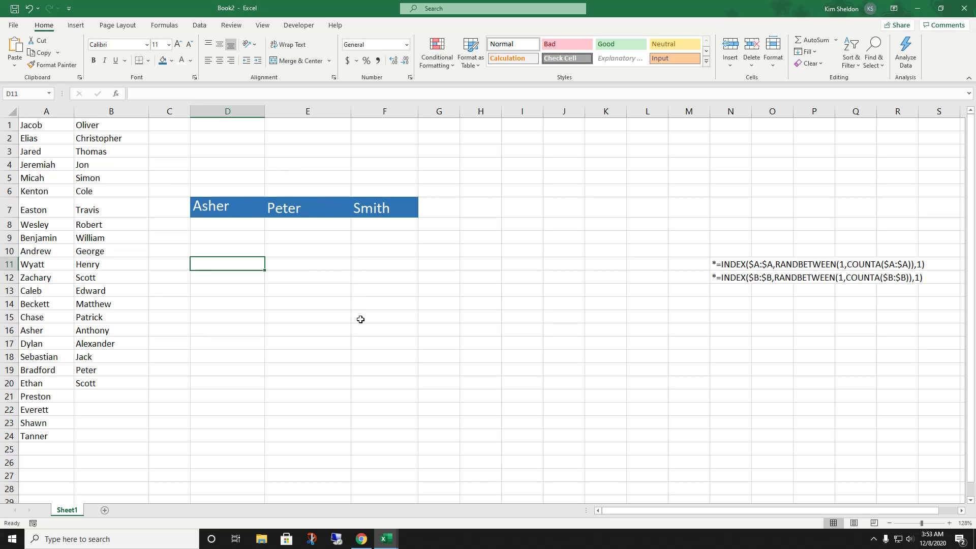
key("F9")
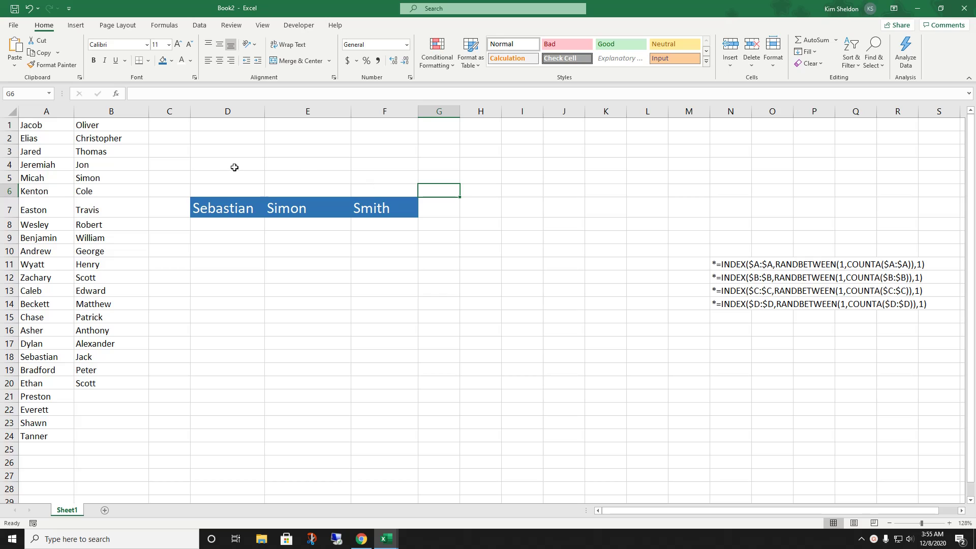
Step: Move the name generator block from D7:F7 to F7:H7 and widen column C
left_click_drag(185, 191, 446, 233)
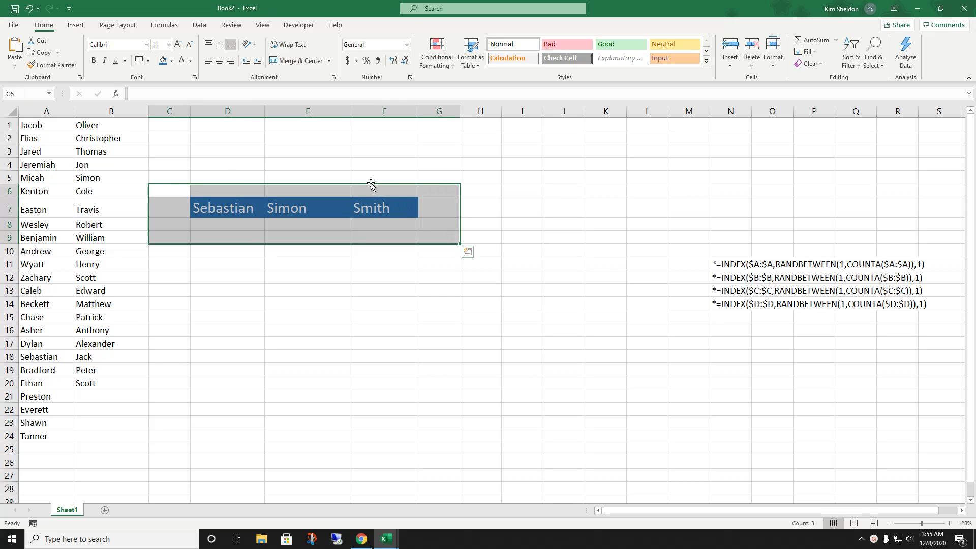
left_click(252, 251)
left_click(198, 204)
left_click_drag(198, 204, 446, 198)
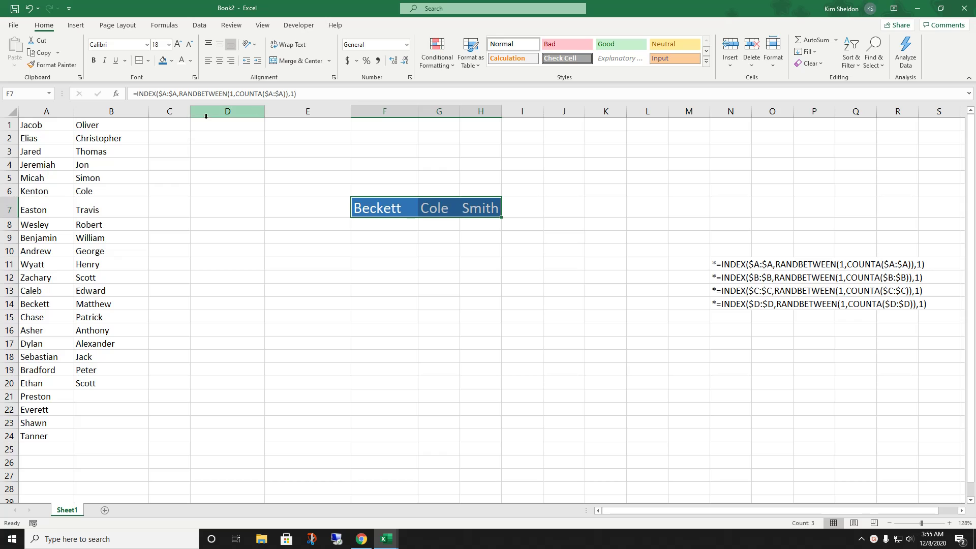
left_click_drag(191, 113, 212, 114)
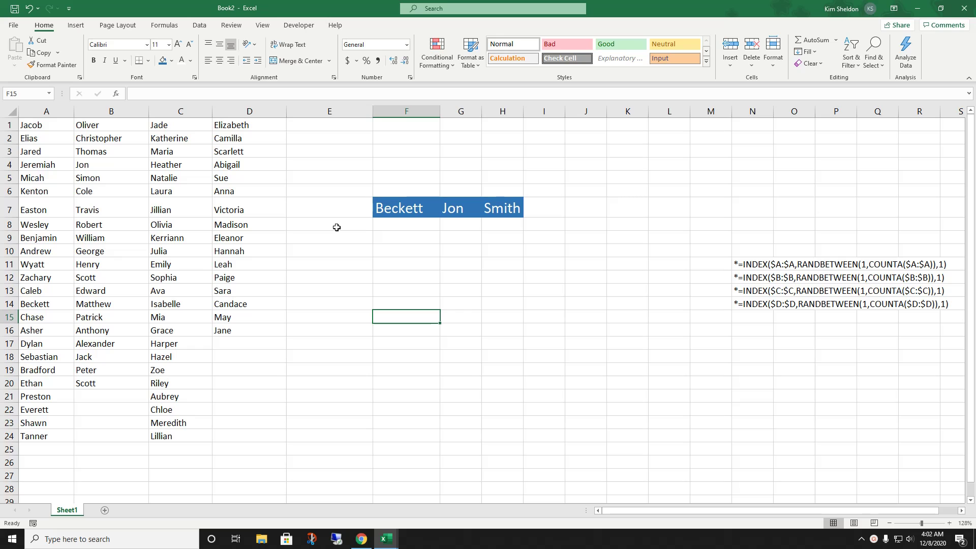
Step: Try to copy the formula text from N13 into F10
left_click(394, 251)
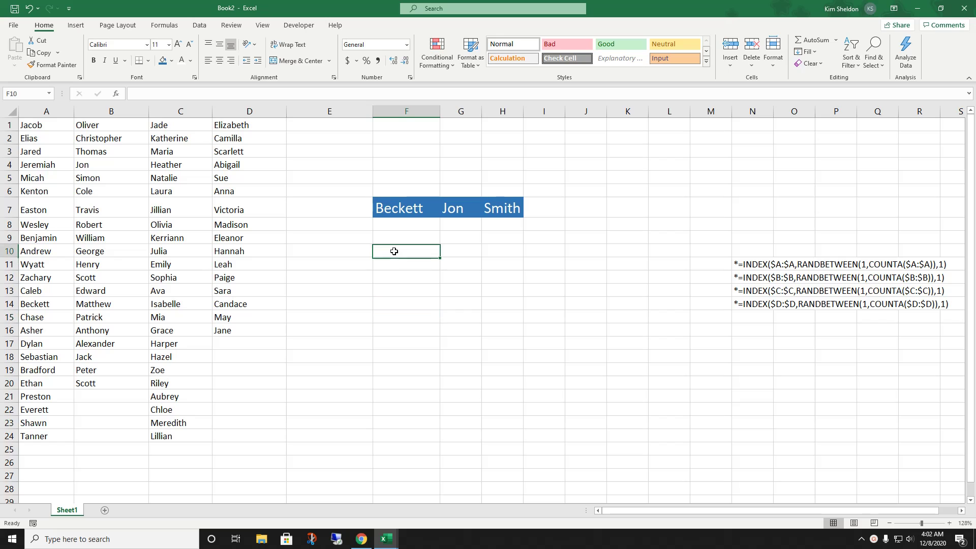
left_click(747, 293)
right_click(747, 293)
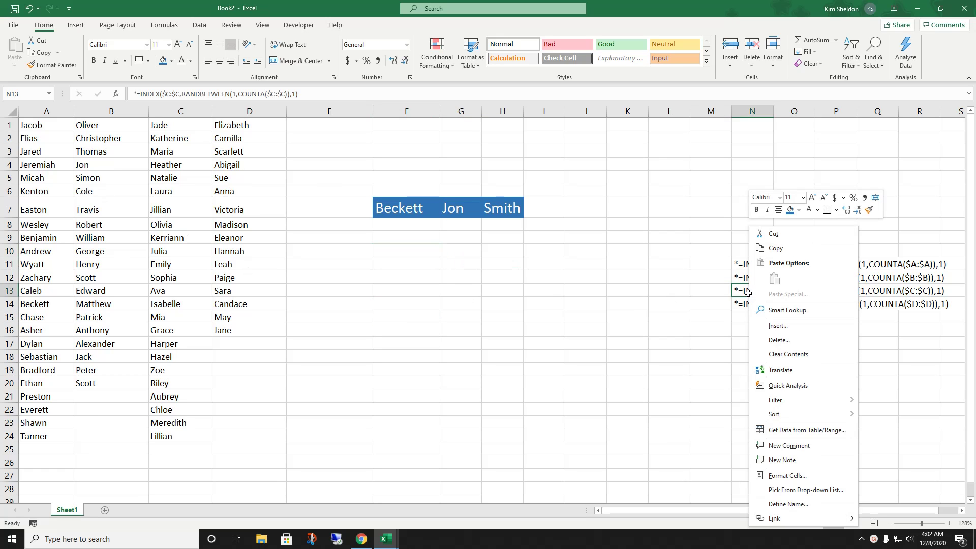
left_click(774, 251)
left_click_drag(328, 94, 84, 96)
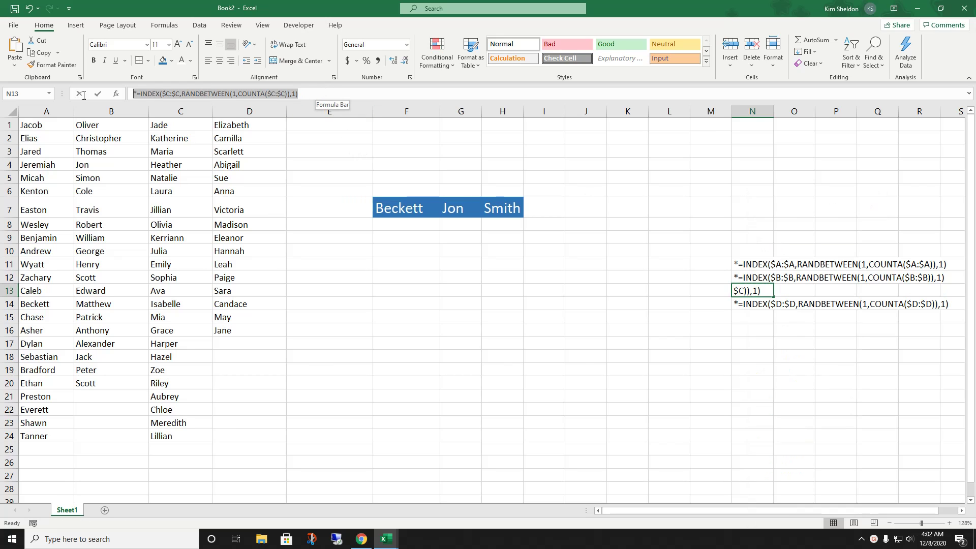
left_click(386, 251)
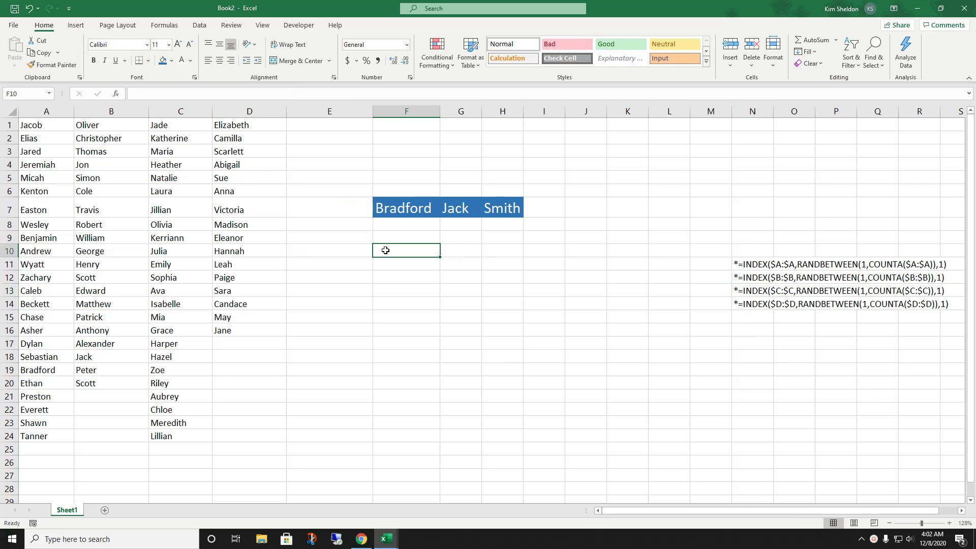
left_click(217, 88)
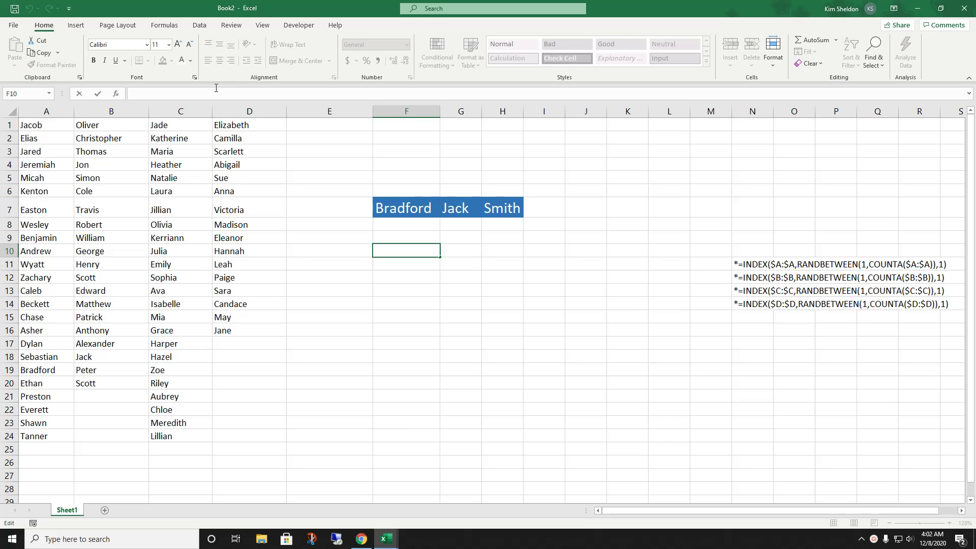
Step: Copy the formula text from N13 into F10 and remove its leading asterisk to enter =INDEX($C:$C,RANDBETWEEN(1,COUNTA($C:$C)),1)
left_click(754, 290)
left_click_drag(313, 95, 133, 94)
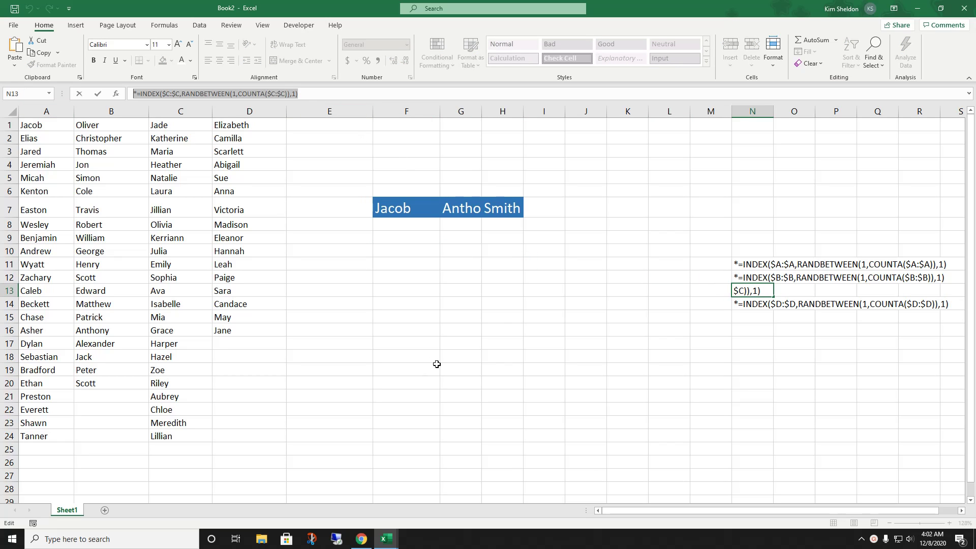
left_click(381, 253)
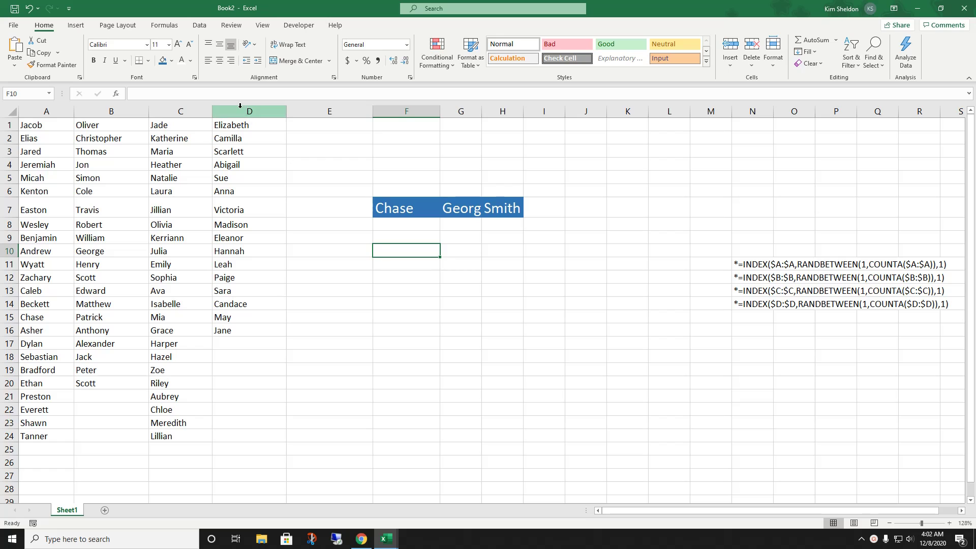
left_click(221, 93)
key("ctrl+v")
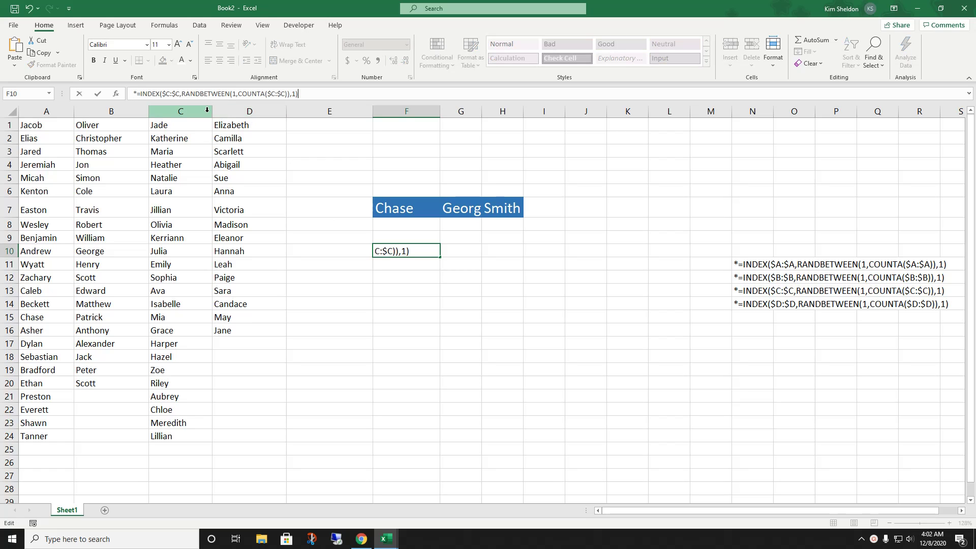
left_click(136, 93)
key("BackSpace")
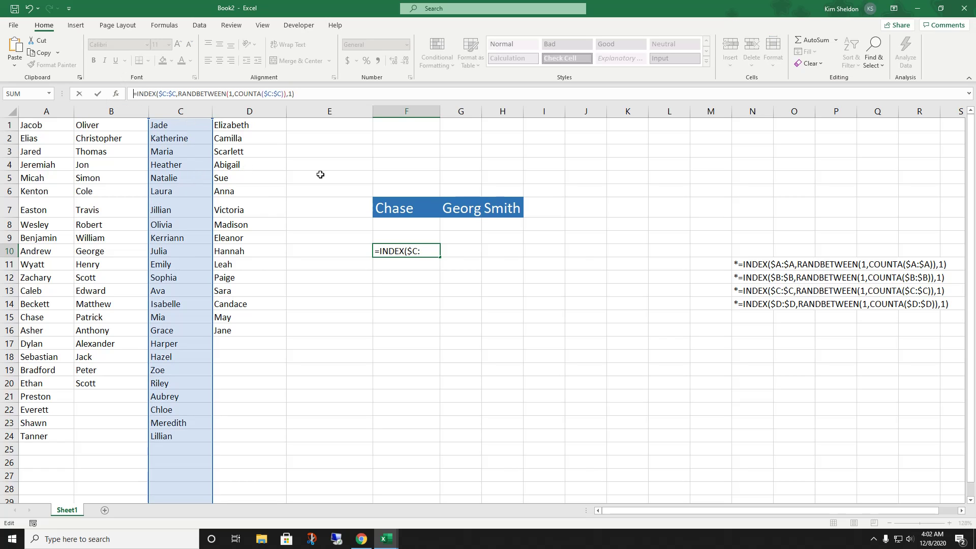
key("Return")
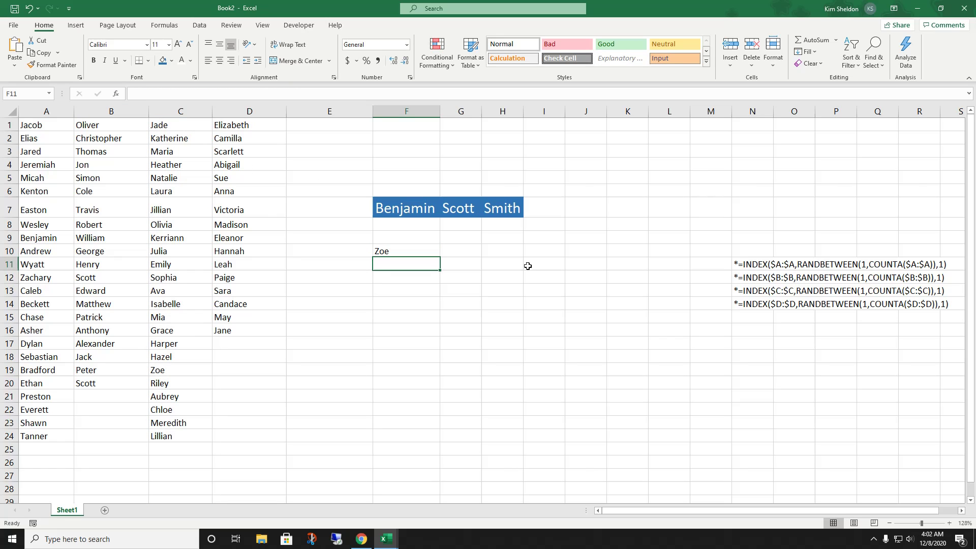
Step: Copy the formula text from N14 into G10 and remove its leading asterisk to enter =INDEX($D:$D,RANDBETWEEN(1,COUNTA($D:$D)),1)
left_click(480, 252)
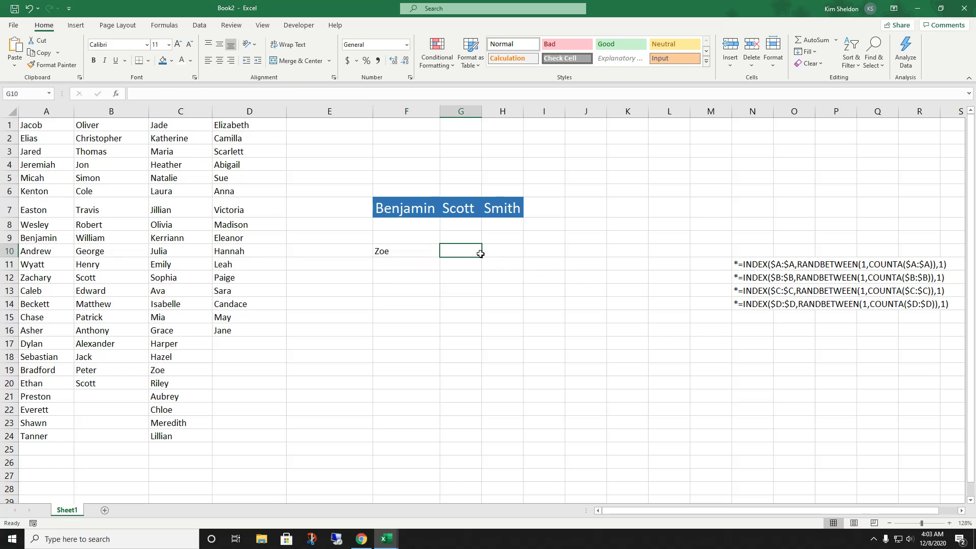
left_click(745, 304)
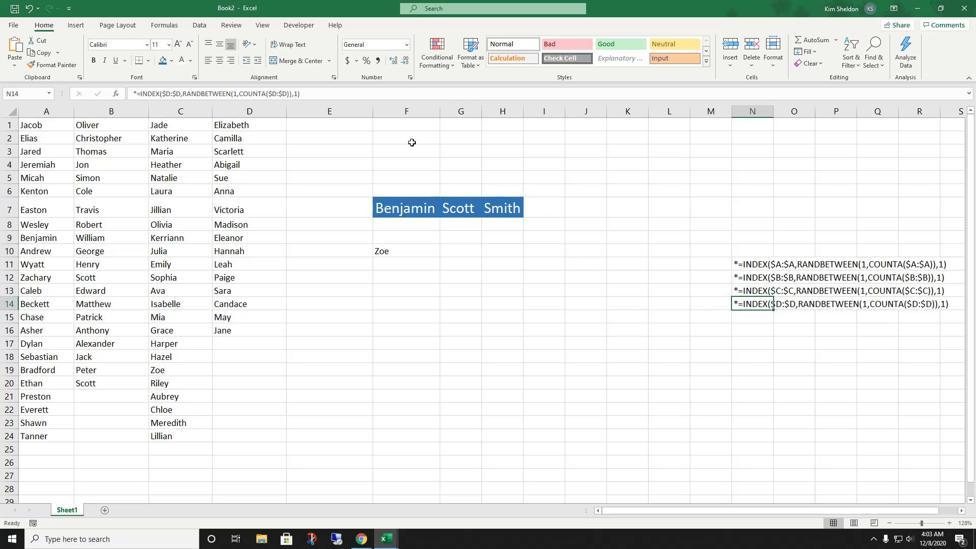
left_click_drag(301, 93, 57, 73)
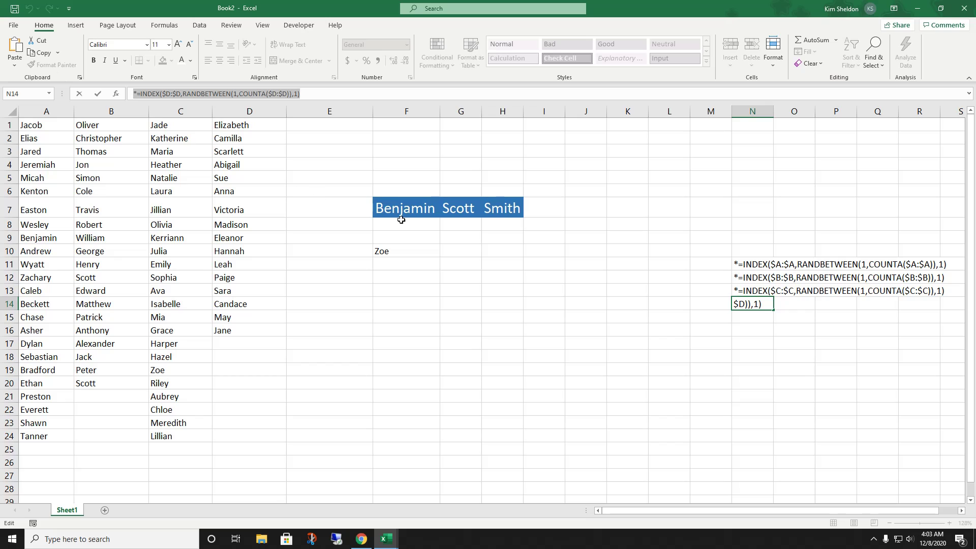
left_click(460, 251)
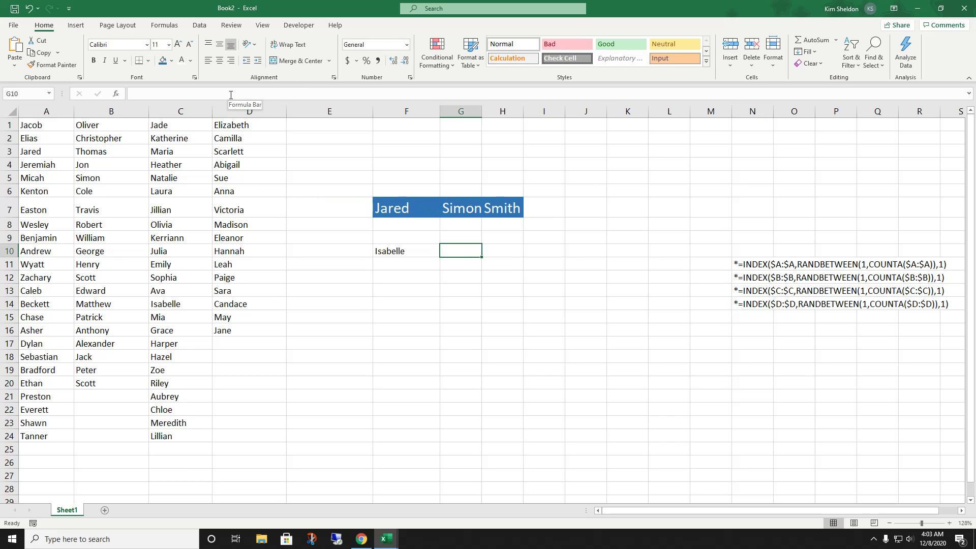
left_click(230, 95)
key("ctrl+v")
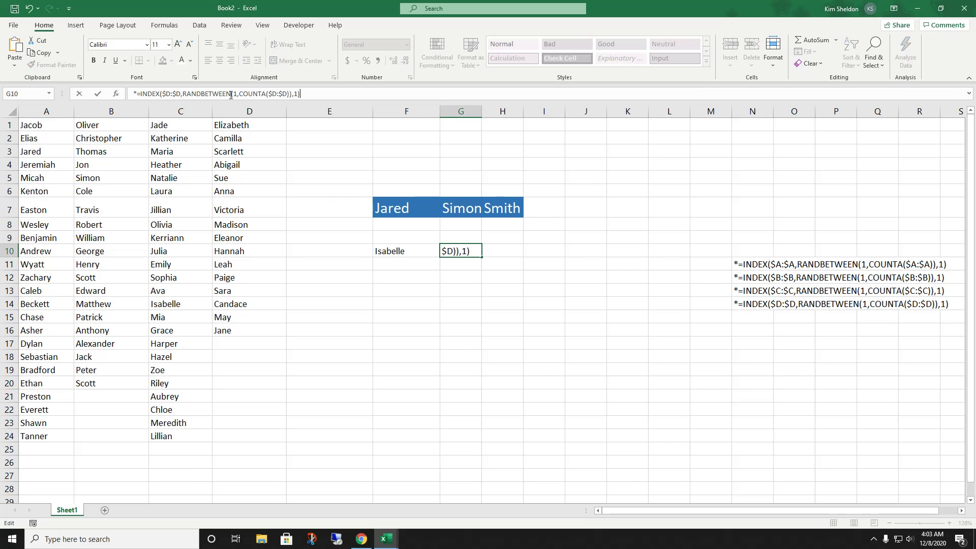
left_click(136, 93)
key("Delete")
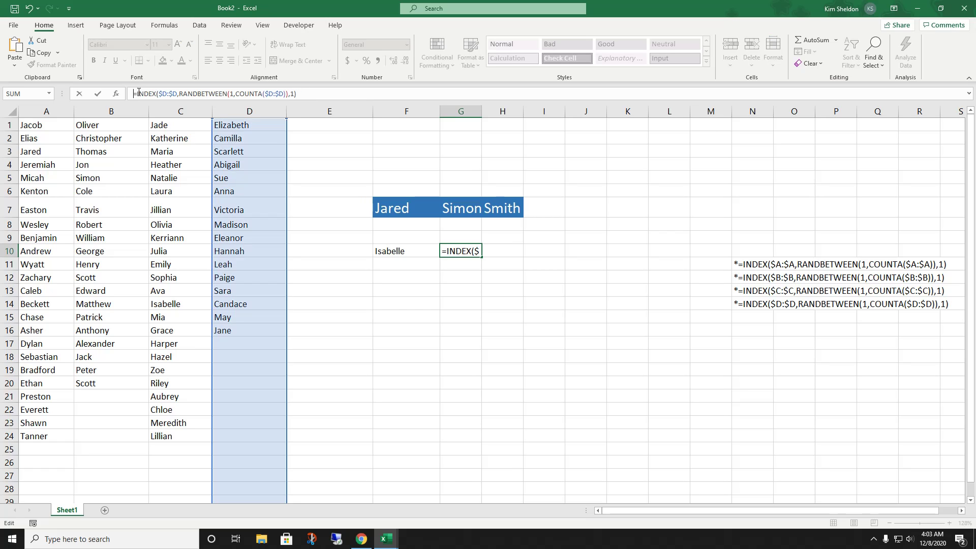
key("Return")
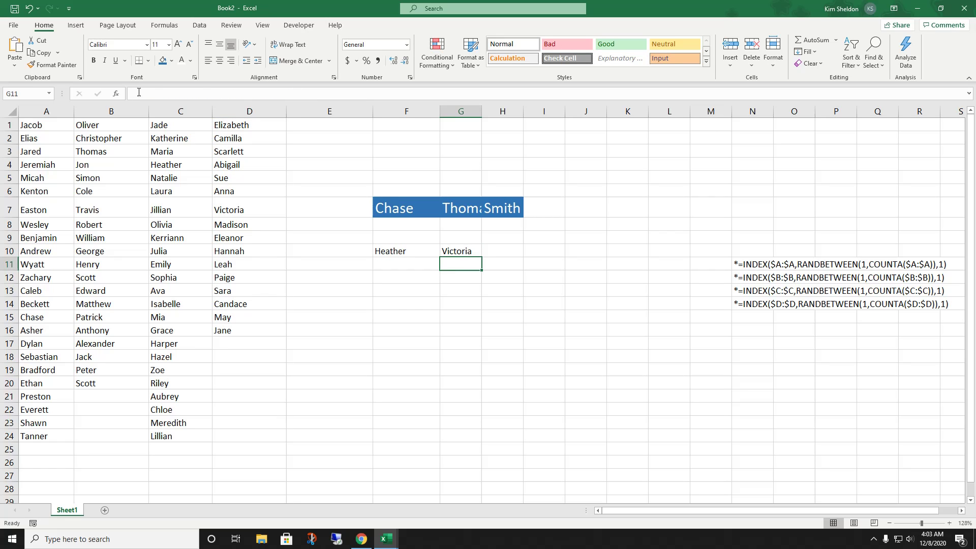
Step: Enter the same fixed last name in H10 as in the boys' generator
left_click(495, 253)
type("Smit")
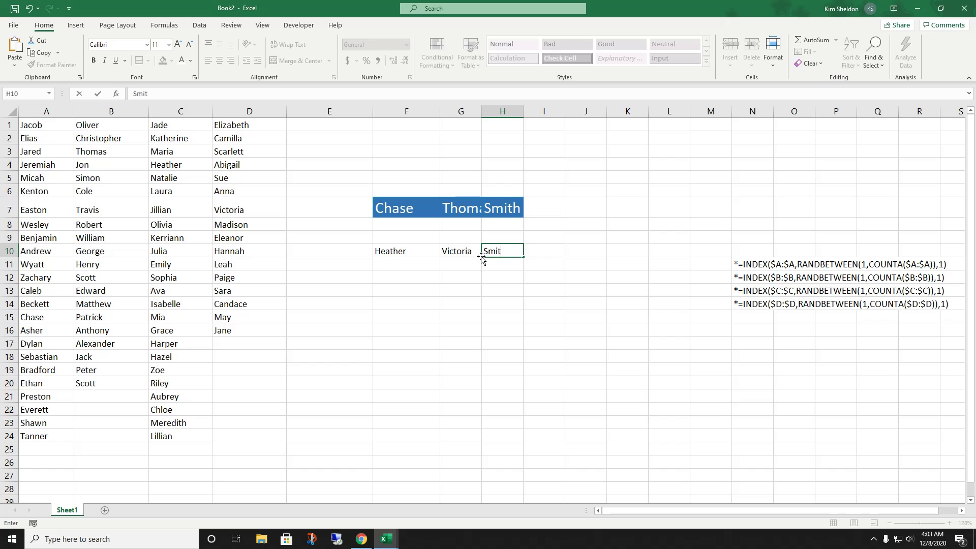
type("h")
key("Return")
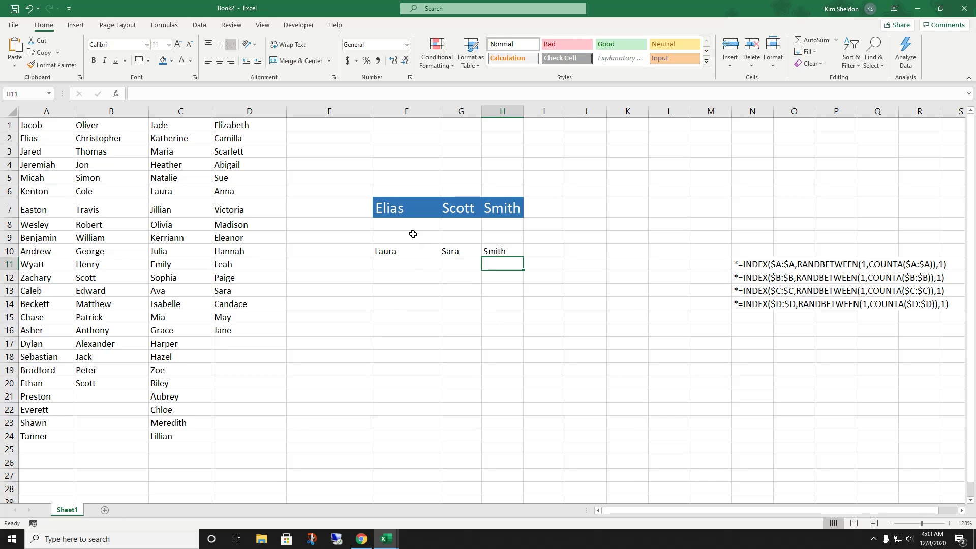
Step: Increase the font size of the girls' name cells F10:H10 to 18, matching the boys' generator
left_click(396, 209)
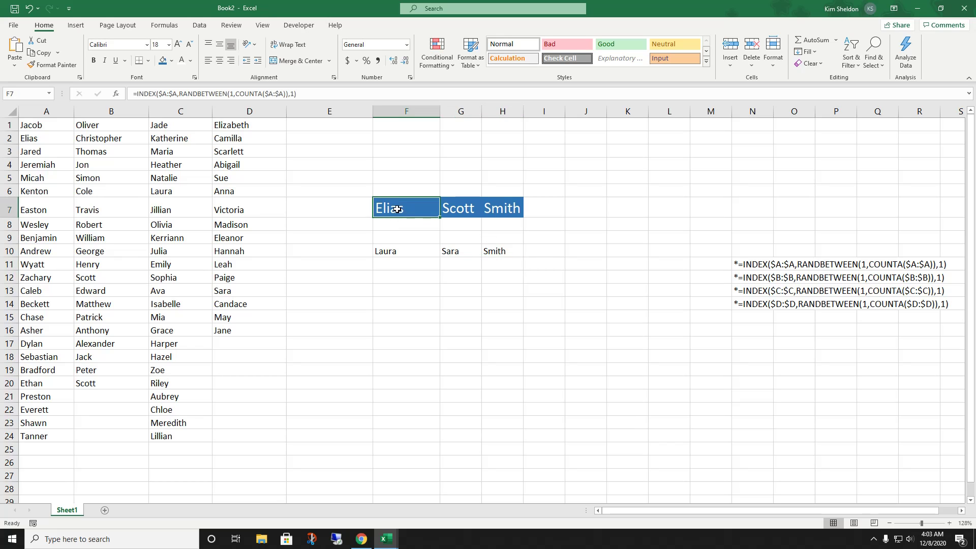
left_click_drag(379, 248, 501, 250)
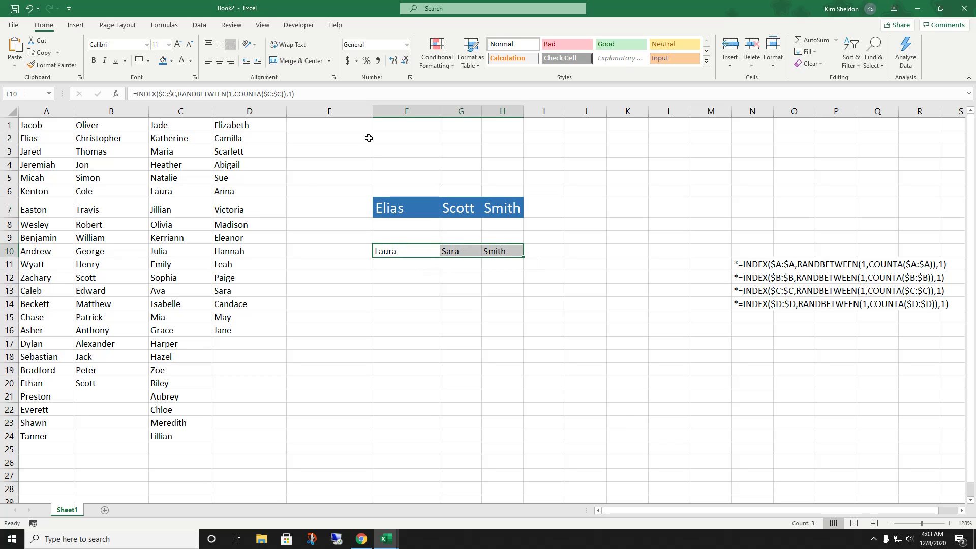
left_click(177, 44)
left_click(177, 44)
left_click(177, 44)
left_click(178, 44)
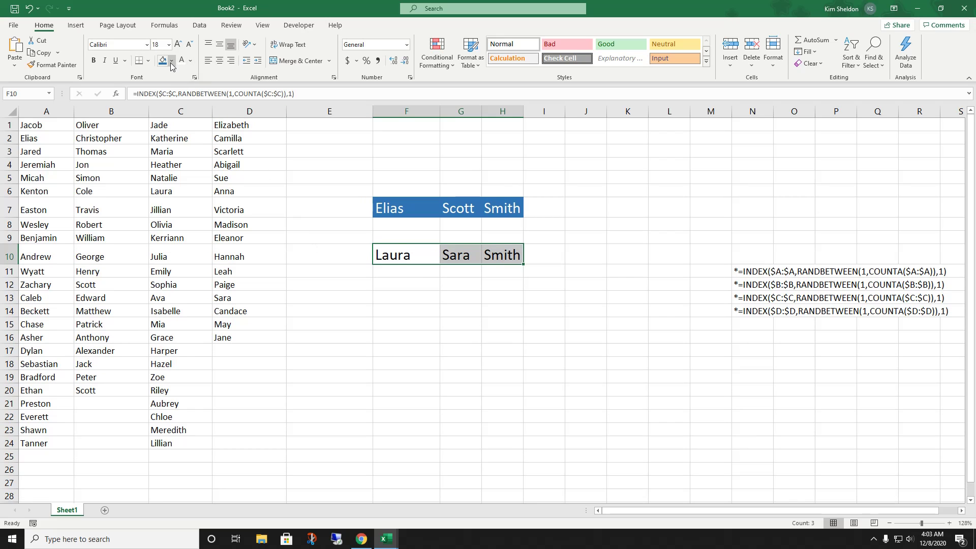
Step: Fill cells F10:H10 with a custom hot pink color from the standard color palette
left_click(171, 61)
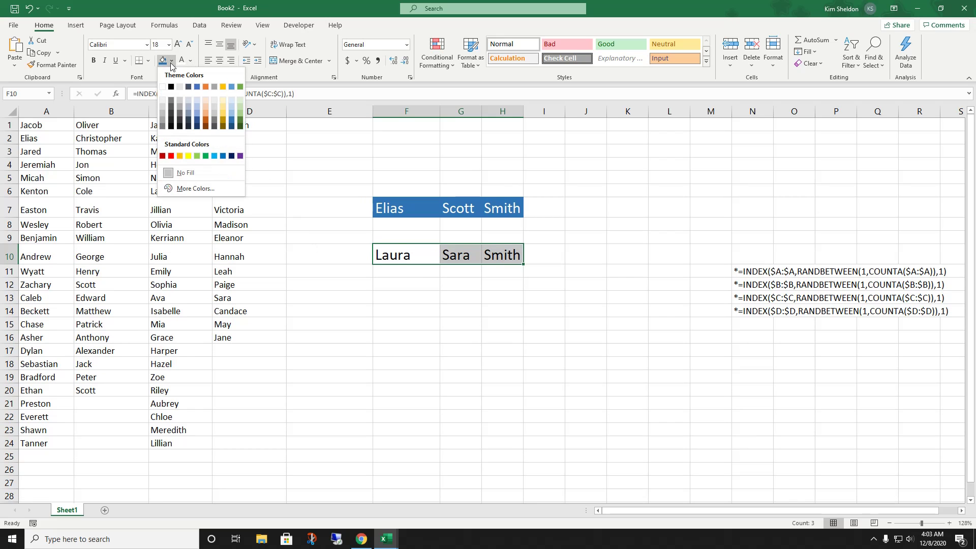
left_click(206, 185)
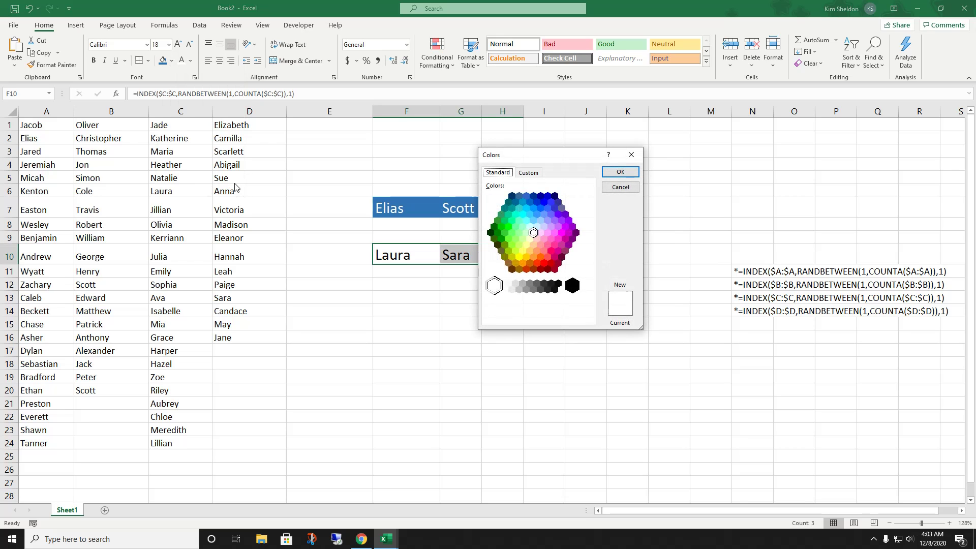
left_click(554, 245)
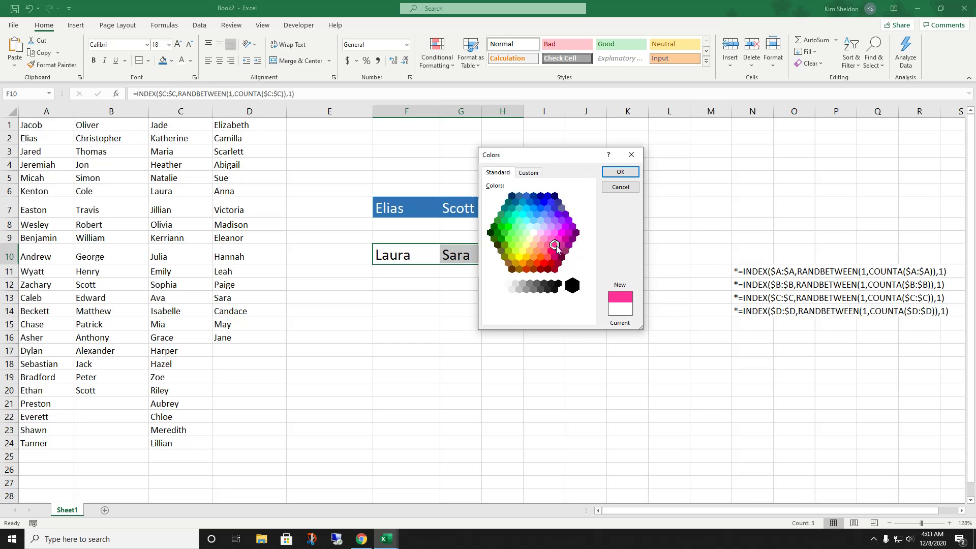
left_click(620, 172)
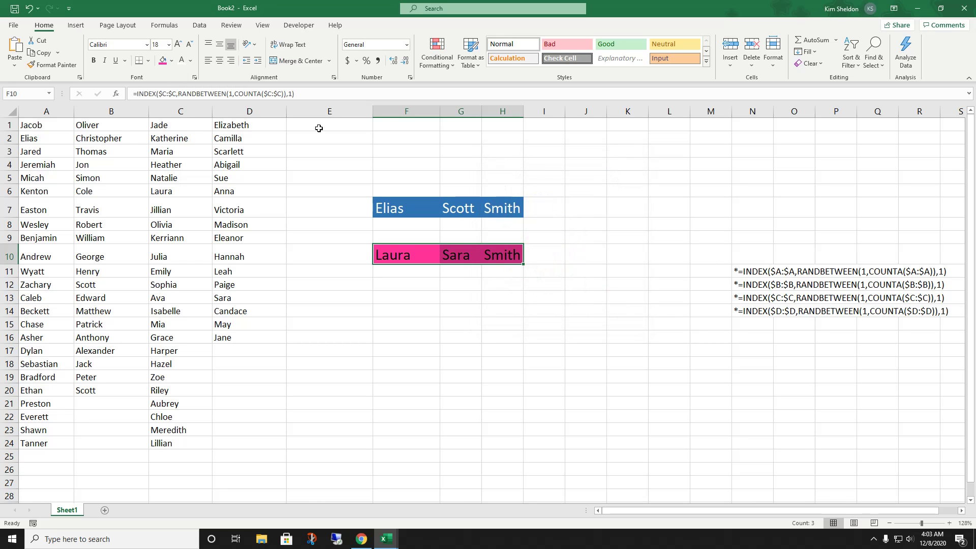
Step: Make the text in F10:H10 white and widen column G to fit longer middle names
left_click(182, 60)
left_click(440, 326)
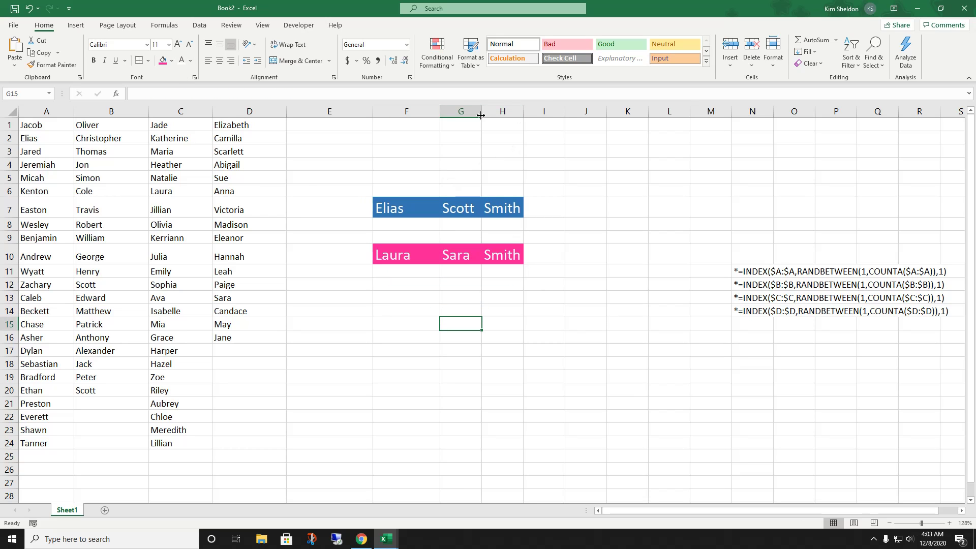
mouse_move(481, 116)
left_mouse_down()
mouse_move(507, 115)
mouse_move(496, 111)
left_mouse_up()
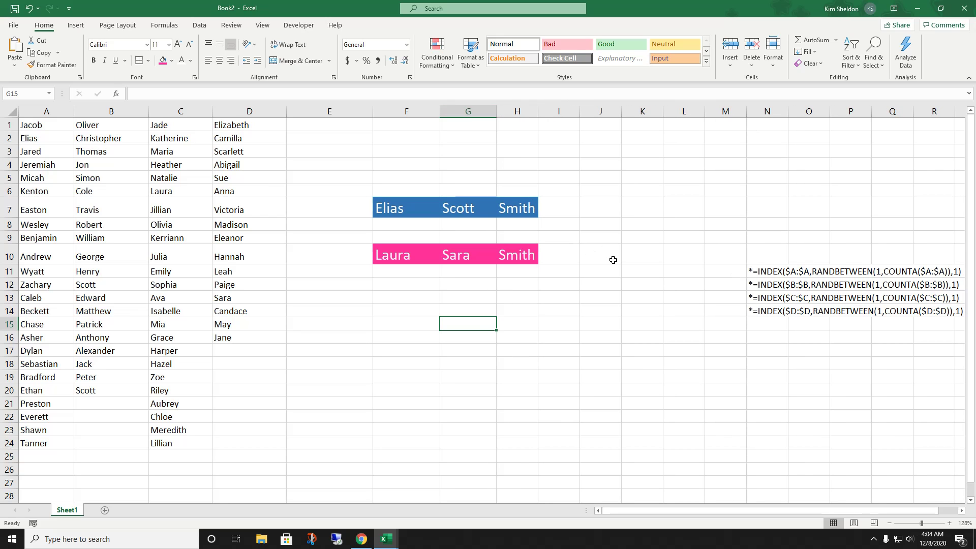
Step: Enter the note F9 in cell L5
left_click(663, 180)
type("F")
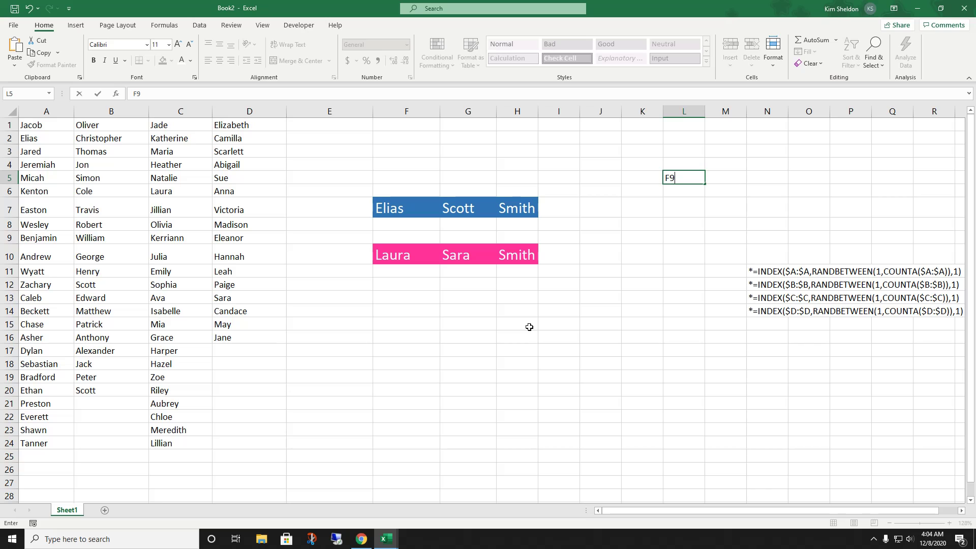
type("9")
left_click(643, 314)
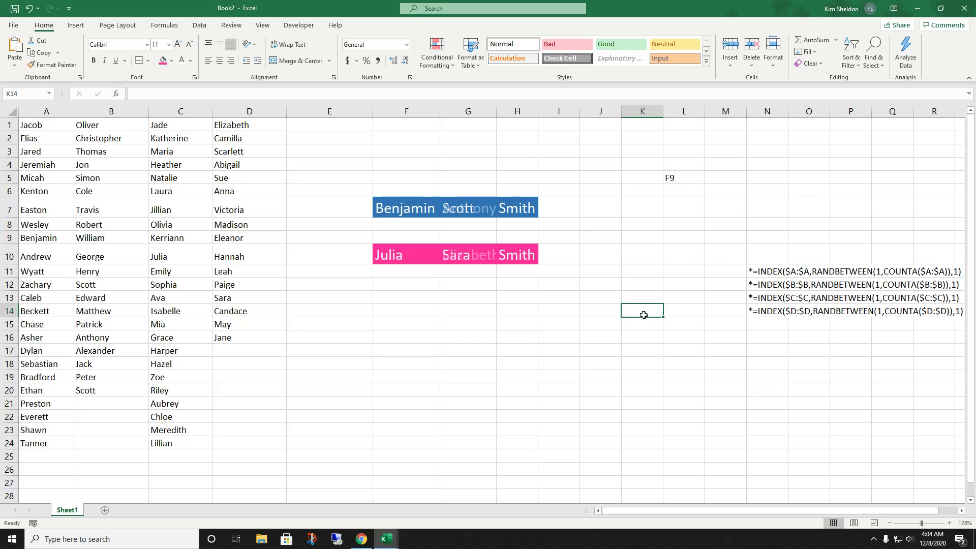
Step: Recalculate the sheet repeatedly to generate new random boys' and girls' names
key("F9")
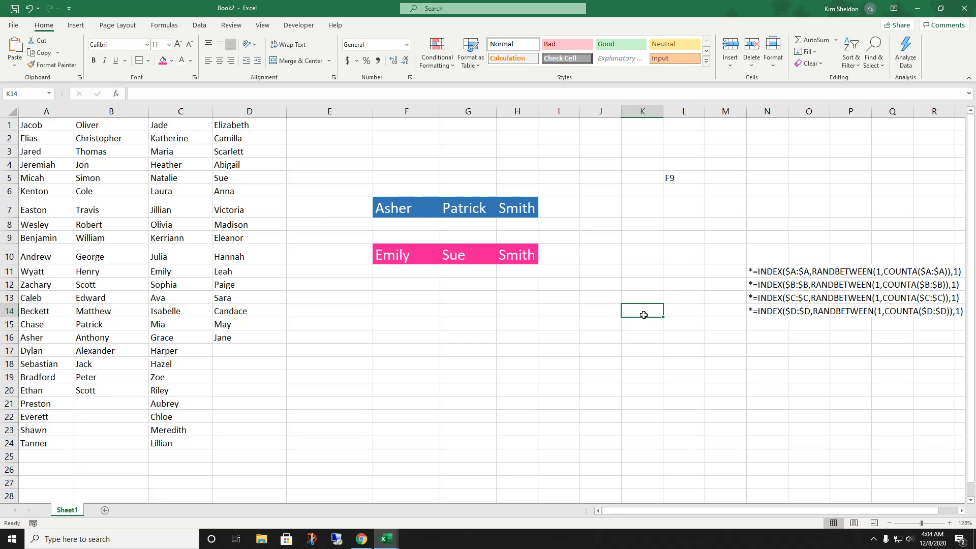
key("F9")
key("F9")
key("F9")
key("F9")
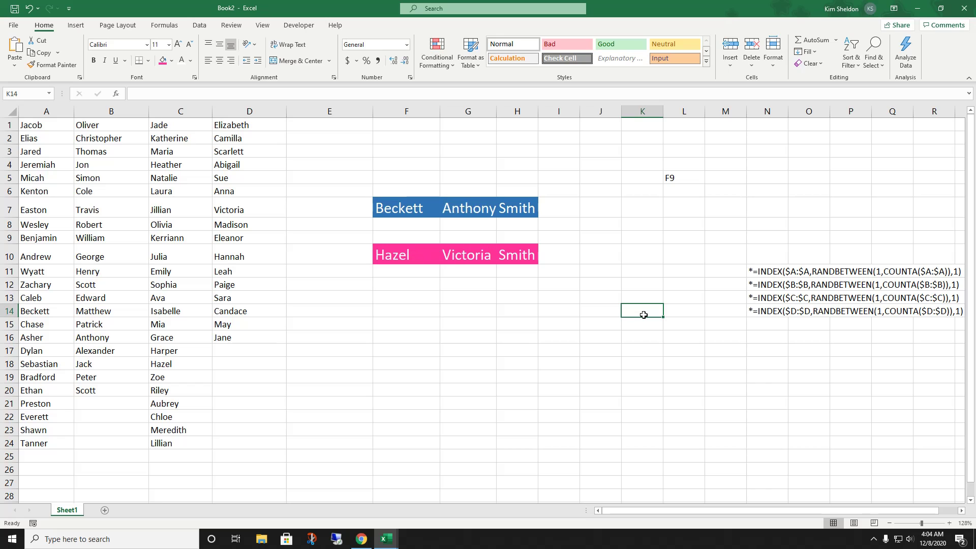
key("F9")
key("F9")
key("F9")
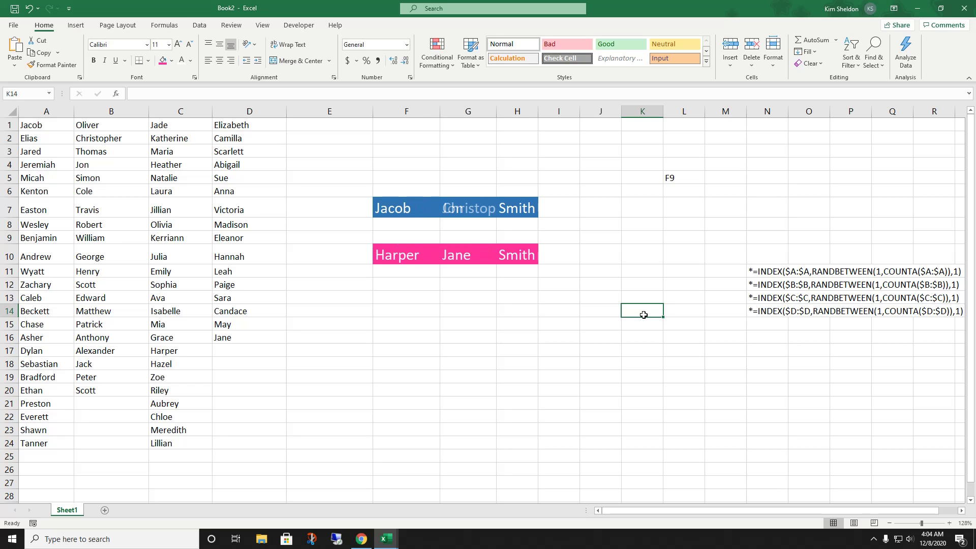
key("F9")
key("F9")
key("F9")
key("F9")
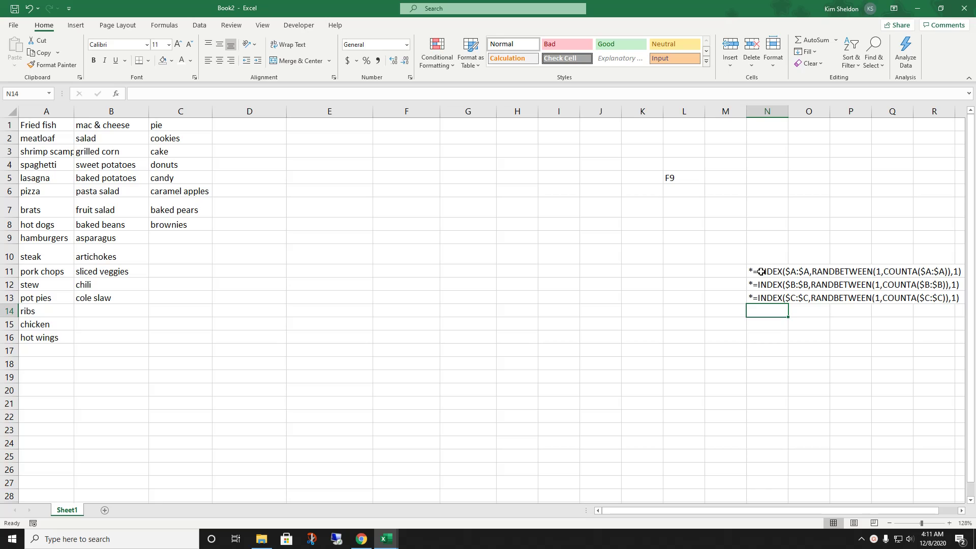
Step: Enter the headings Main Dish, Side Dish and Dessert in cells E5, F5 and G5 for a meal generator
left_click(349, 176)
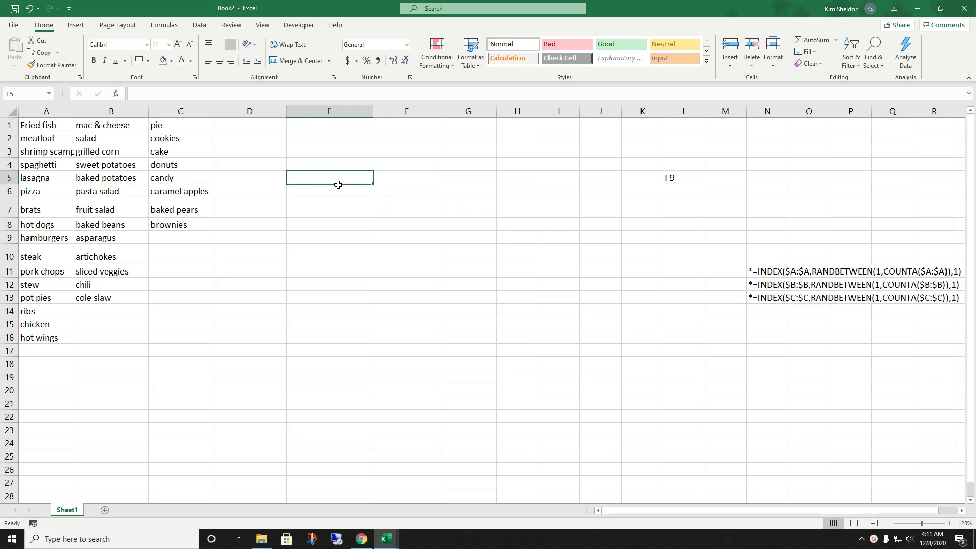
type("Main D")
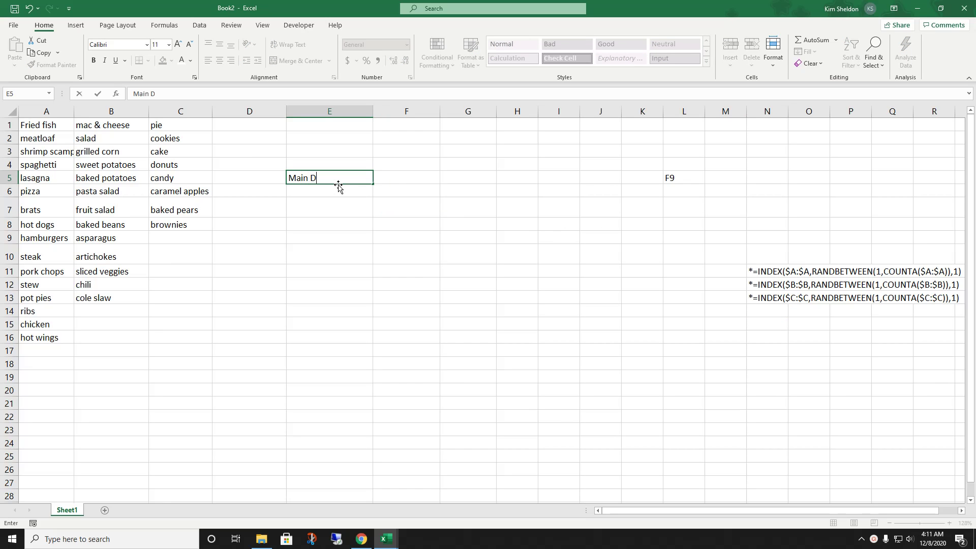
type("ish")
key("Tab")
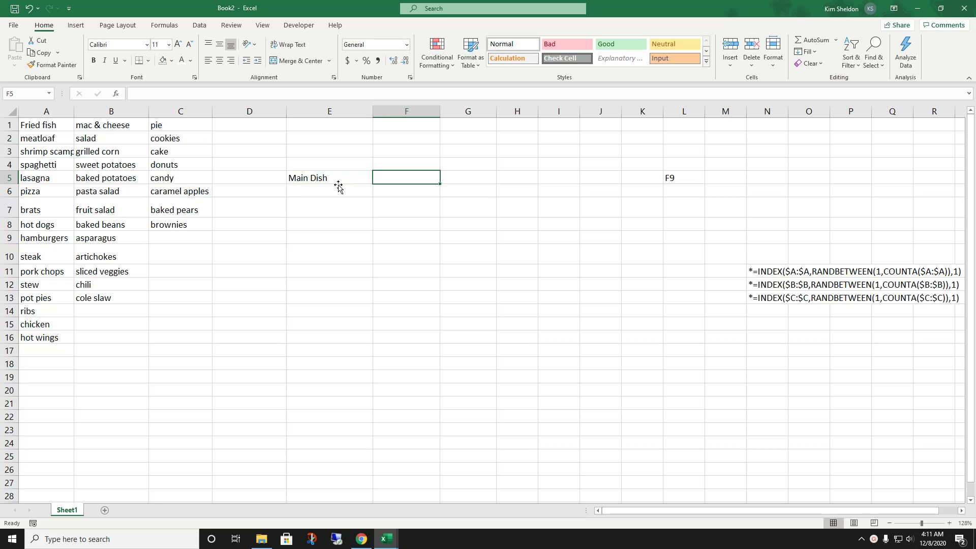
type("Sid ")
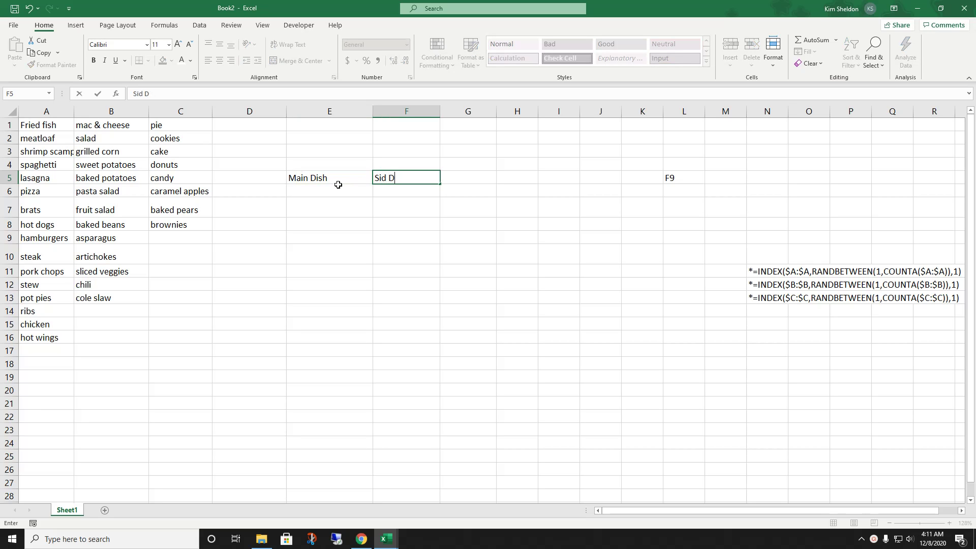
type(" Dish")
key("Tab")
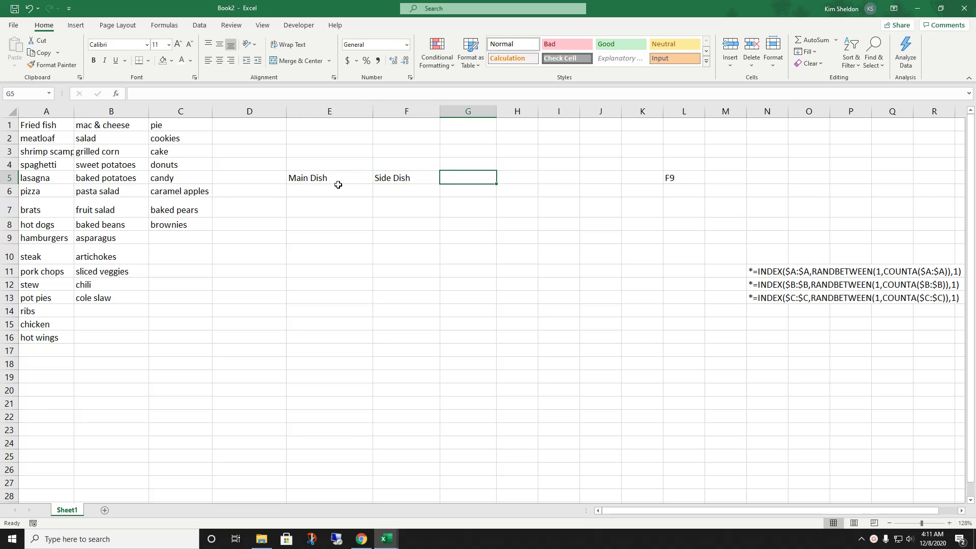
type("Dessert")
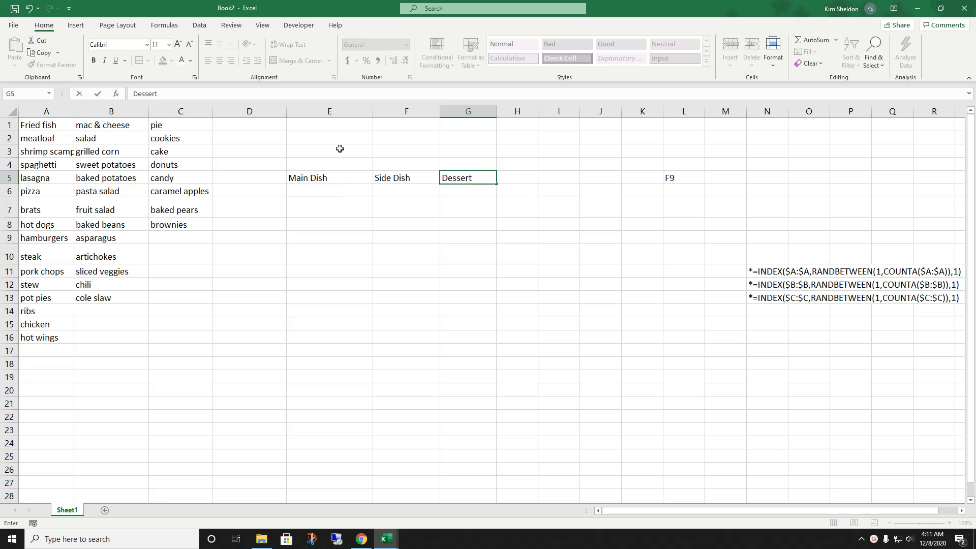
Step: Copy the column A random-pick formula from N11 into E6 under Main Dish and remove its leading asterisk so it calculates
left_click(331, 186)
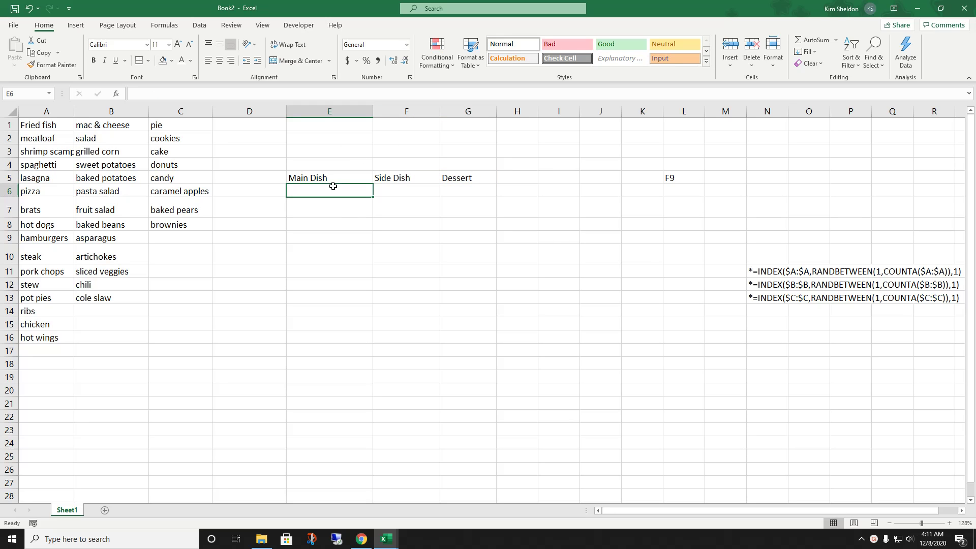
left_click(745, 272)
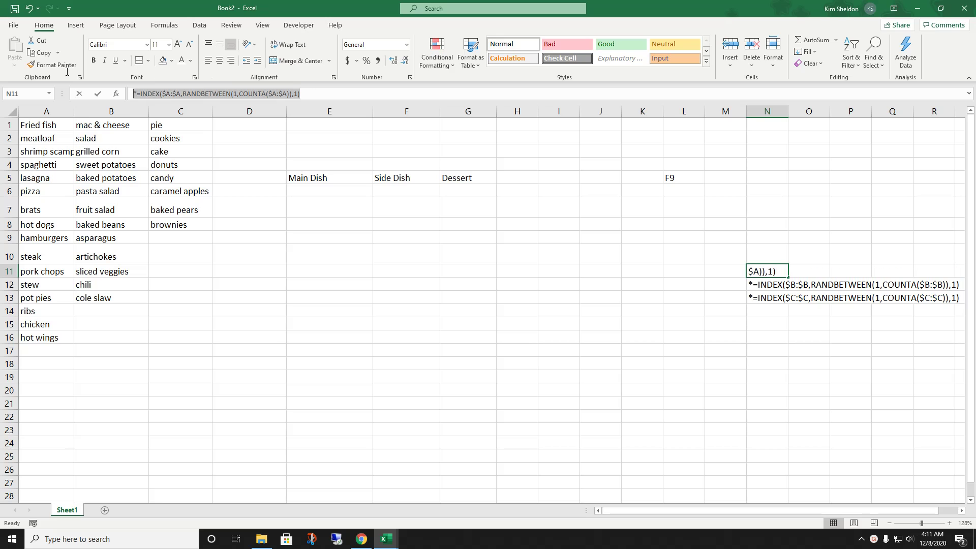
left_click_drag(314, 95, 133, 94)
key("ctrl+c")
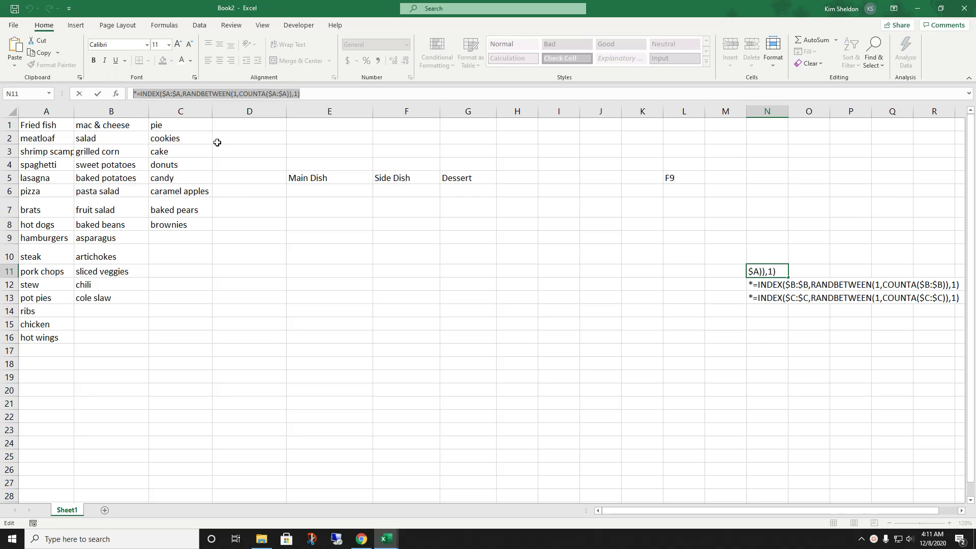
left_click(314, 189)
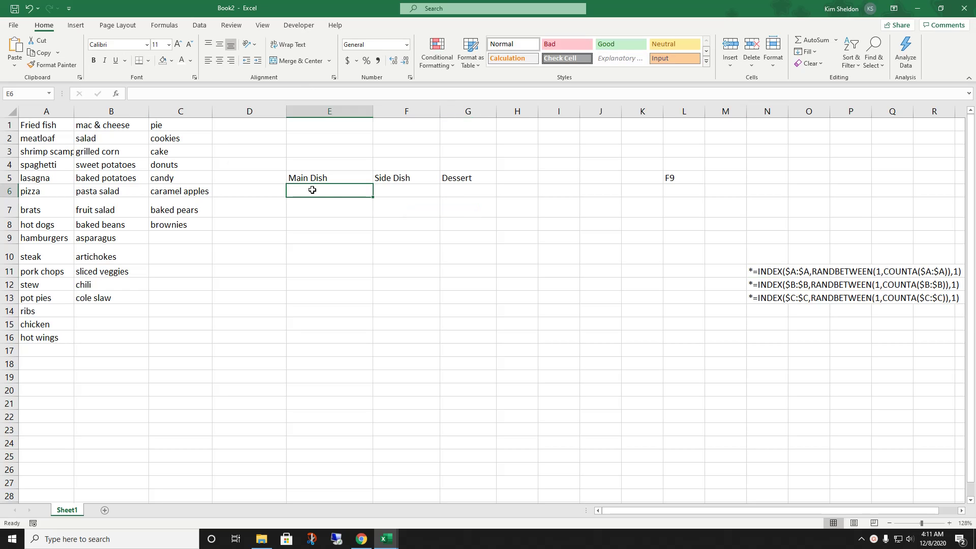
key("ctrl+v")
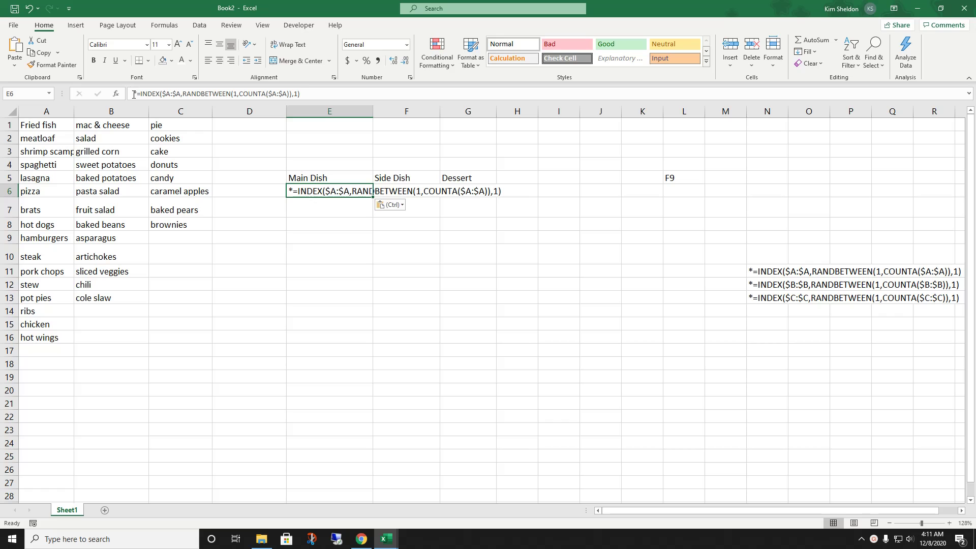
left_click(133, 94)
key("BackSpace")
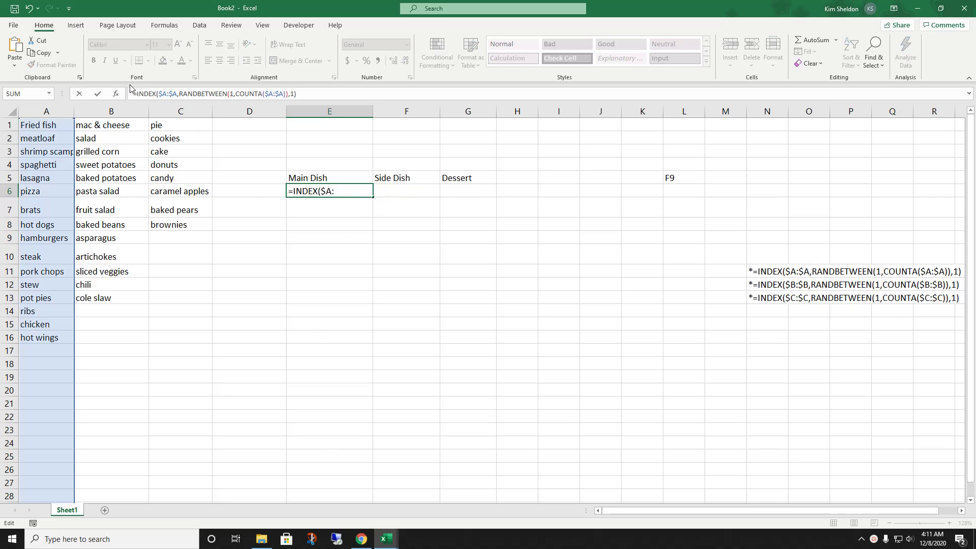
key("Return")
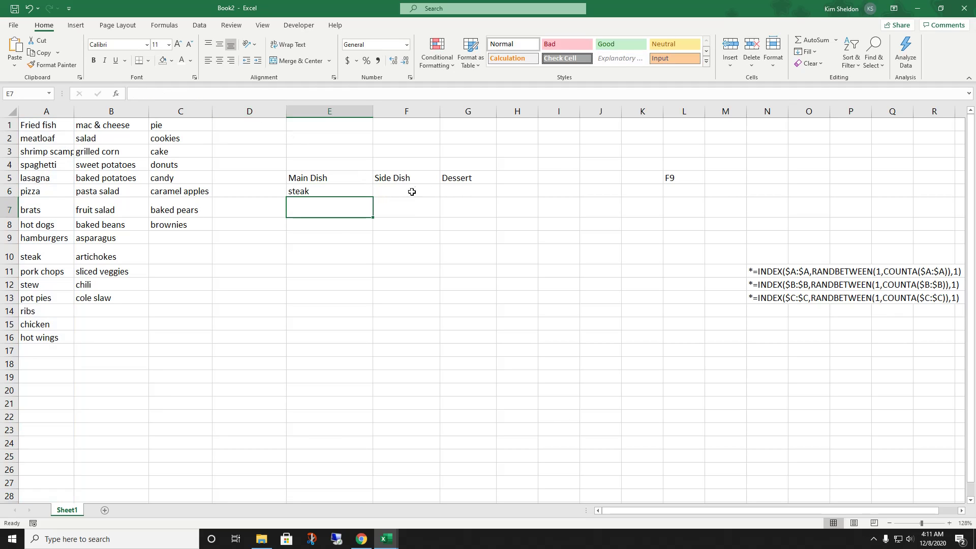
Step: Copy the column B random-pick formula from N12 into F6 under Side Dish and remove its leading asterisk
left_click(760, 284)
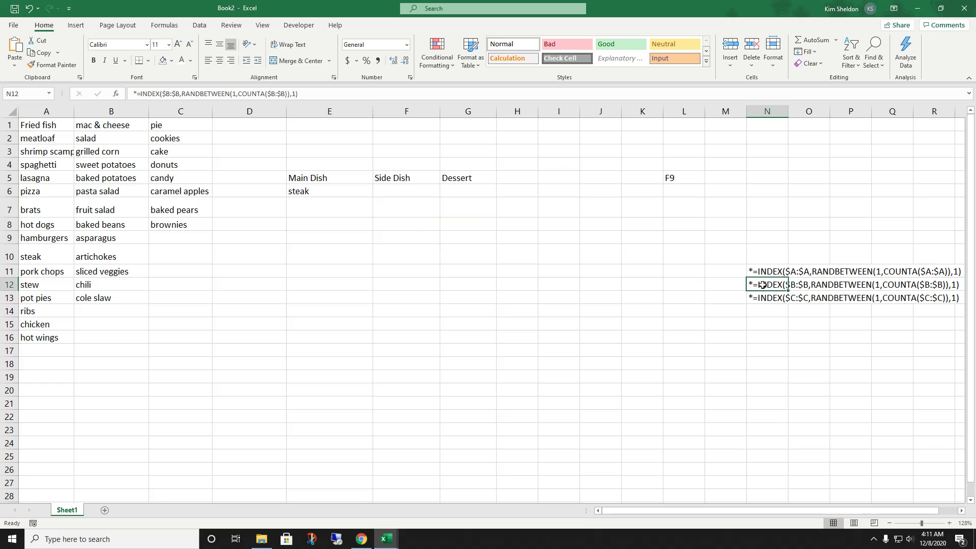
left_click_drag(300, 94, 96, 83)
key("ctrl+c")
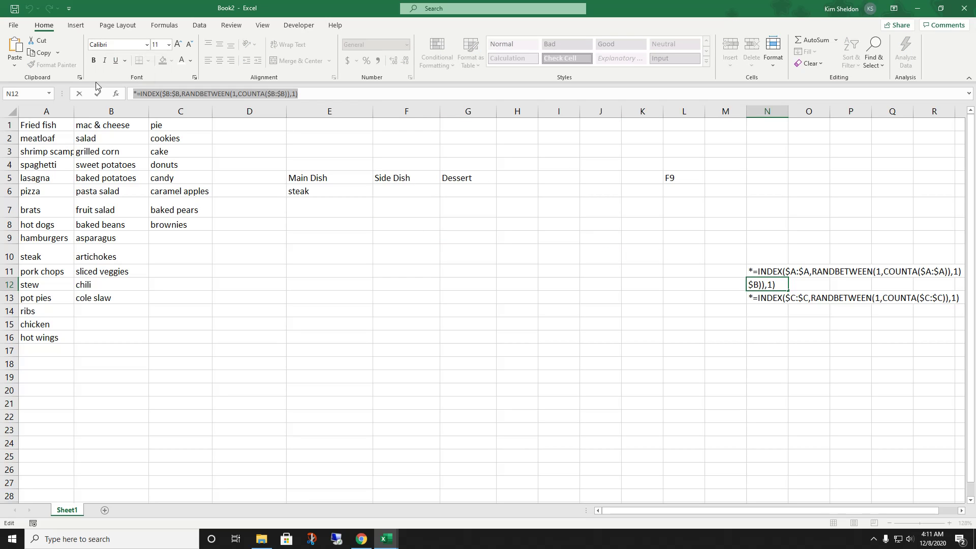
left_click(384, 194)
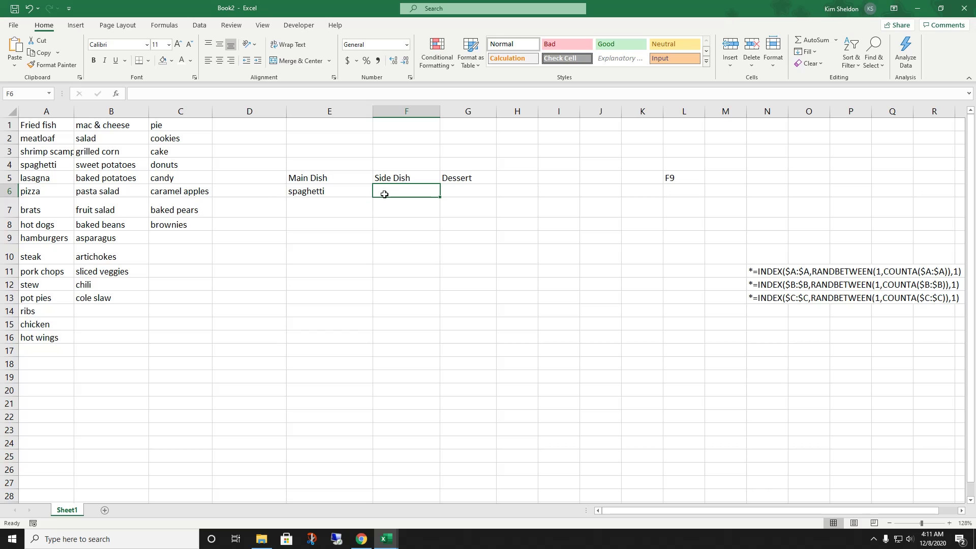
left_click(146, 95)
key("ctrl+v")
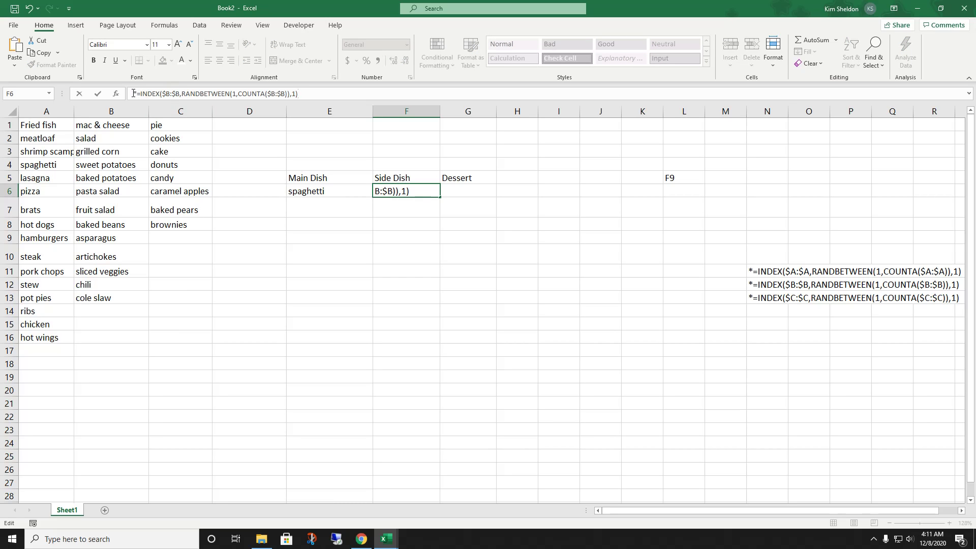
left_click(133, 93)
key("Delete")
key("Return")
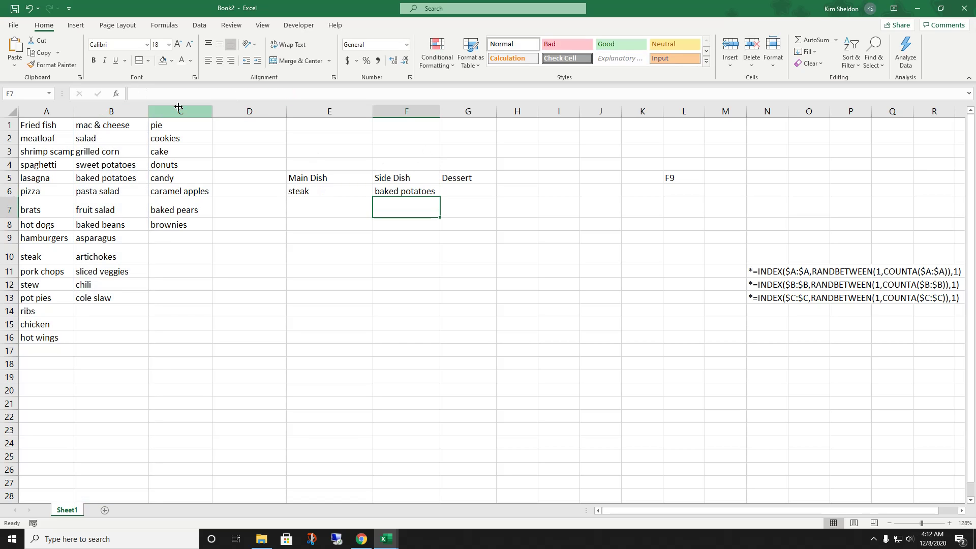
Step: Copy the column C random-pick formula from N13 into G6 under Dessert and remove its leading asterisk
left_click(757, 299)
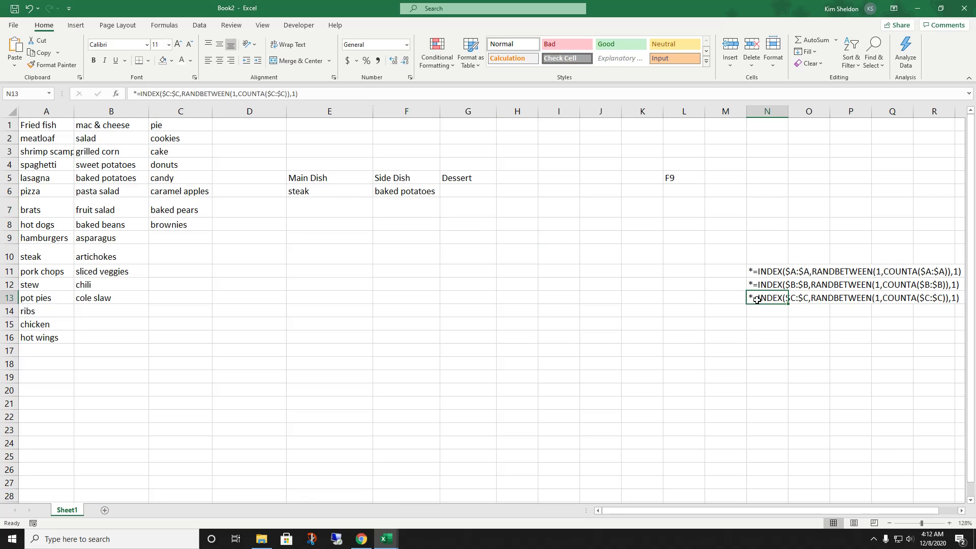
left_click_drag(303, 94, 46, 73)
key("ctrl+c")
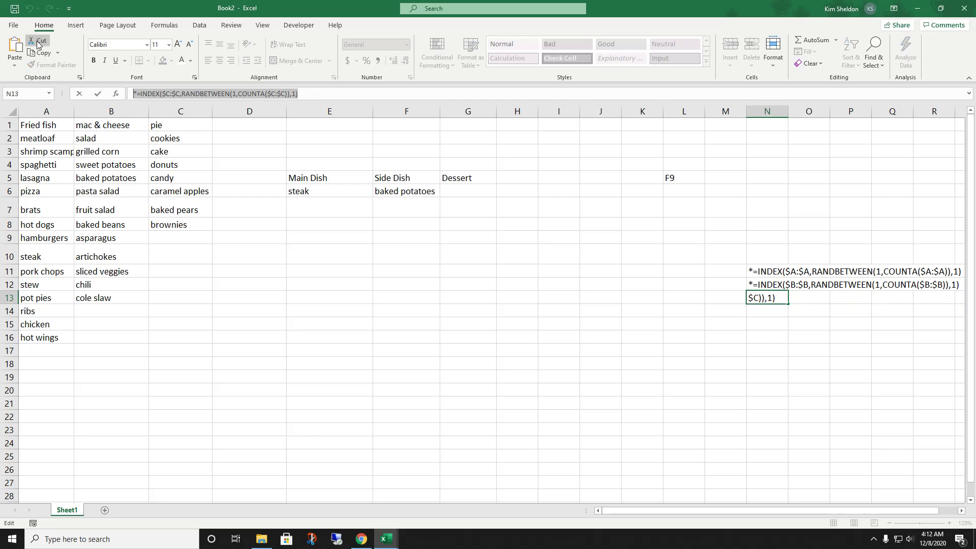
left_click(470, 197)
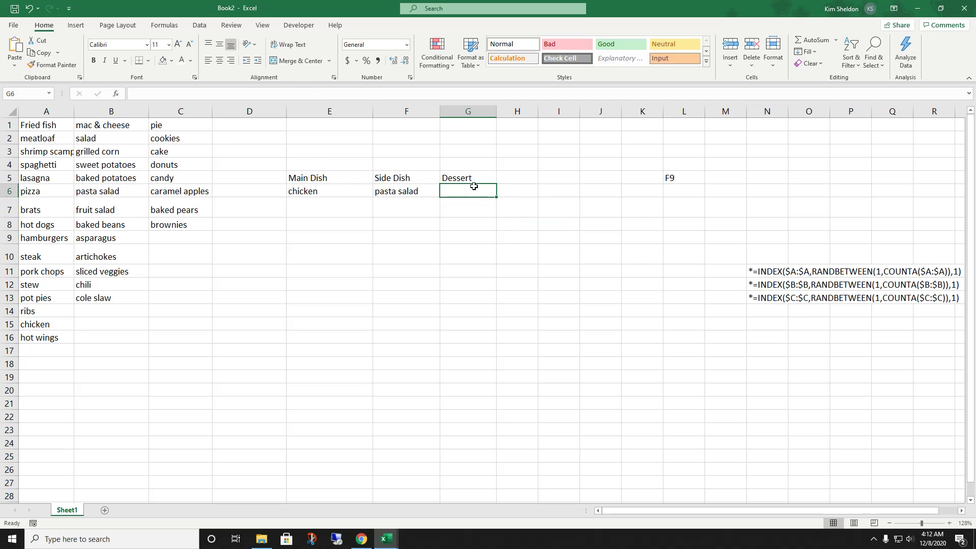
left_click(169, 91)
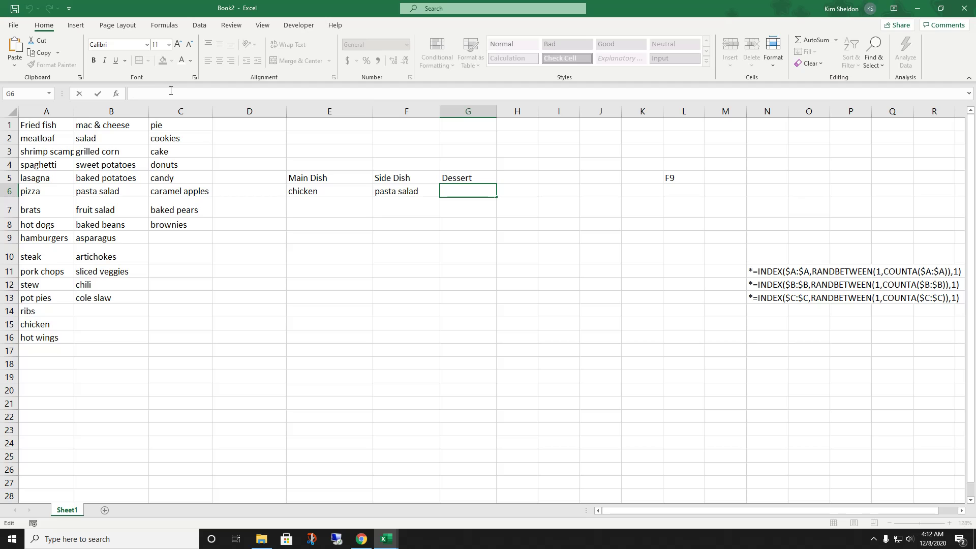
key("ctrl+v")
left_click(137, 93)
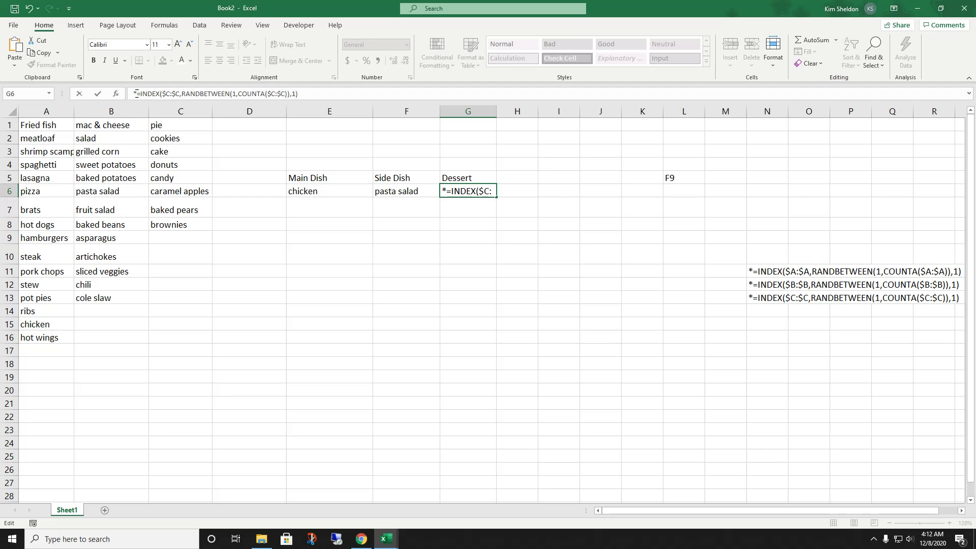
key("Delete")
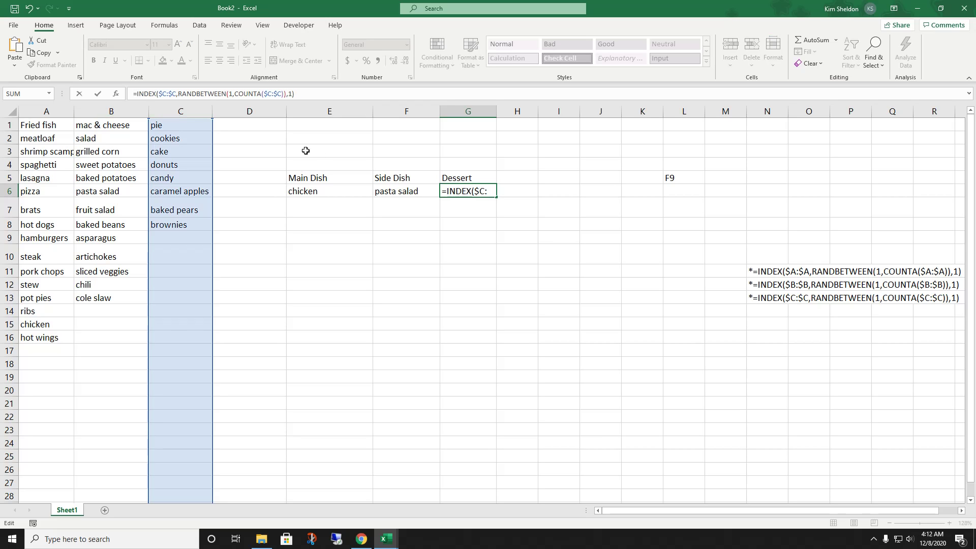
key("Return")
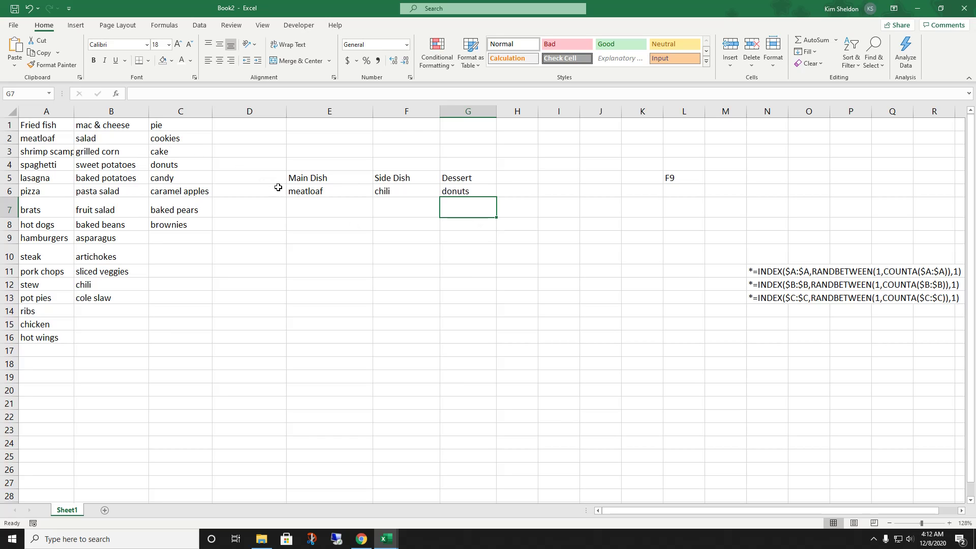
Step: Format the meal generator cells E5:G6 with a light blue fill and white, bold, 16-point text
left_click_drag(293, 179, 462, 191)
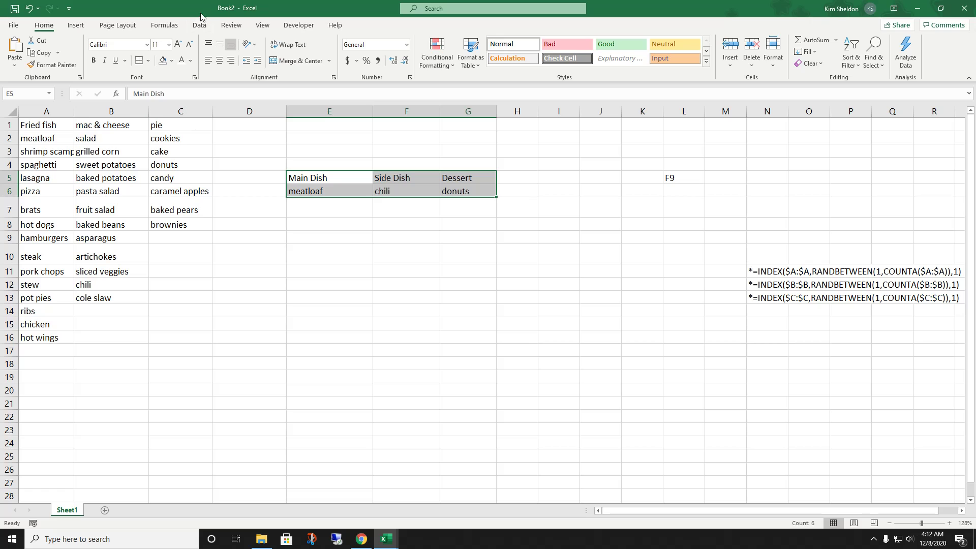
left_click(171, 60)
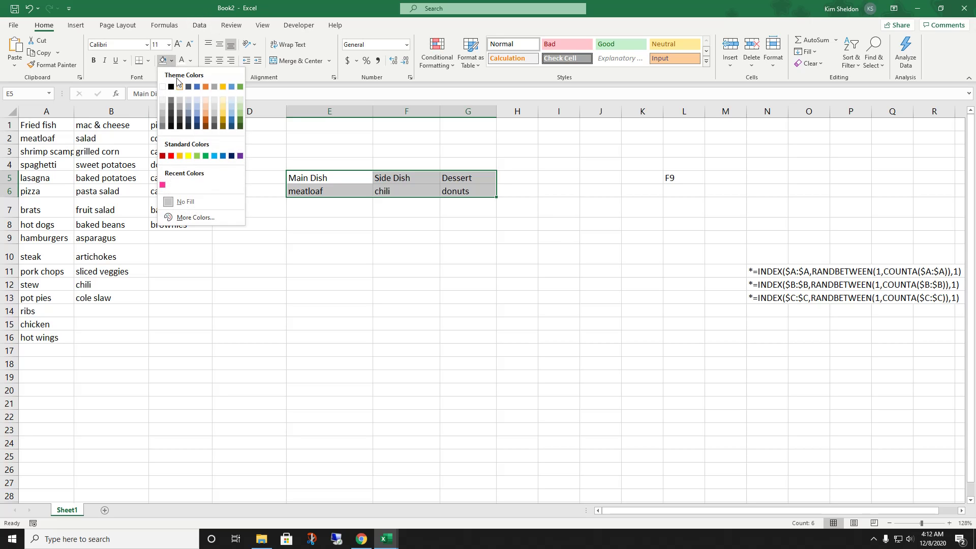
left_click(196, 113)
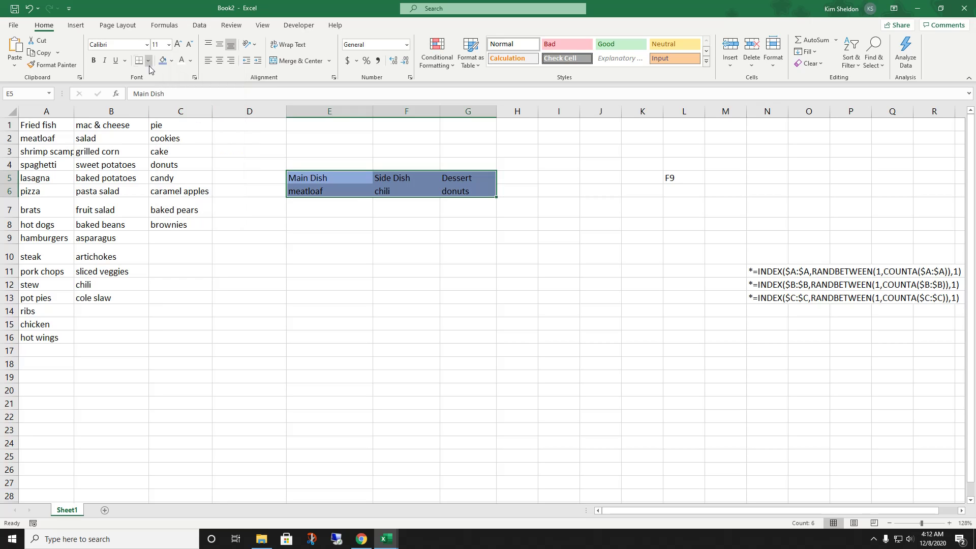
left_click(181, 62)
left_click(93, 60)
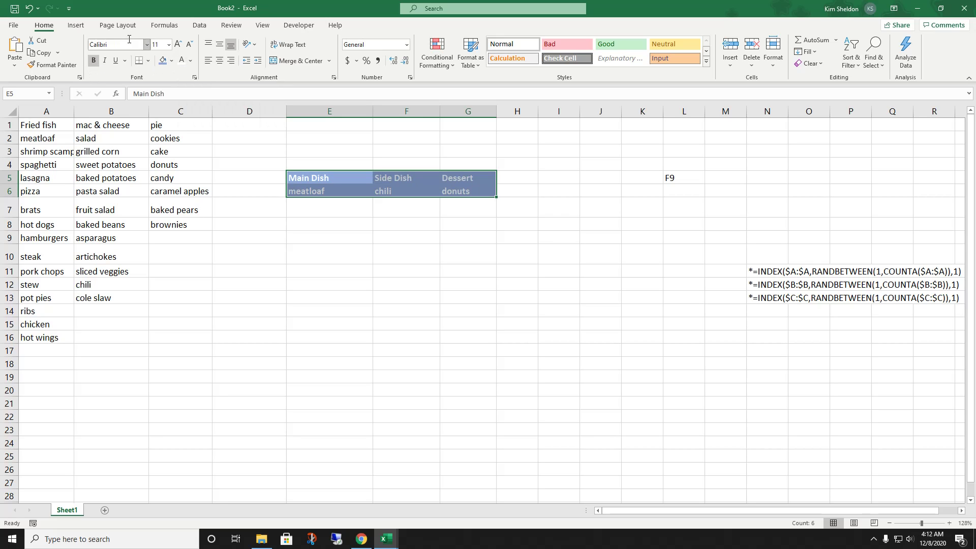
left_click(178, 44)
left_click(177, 44)
left_click(177, 44)
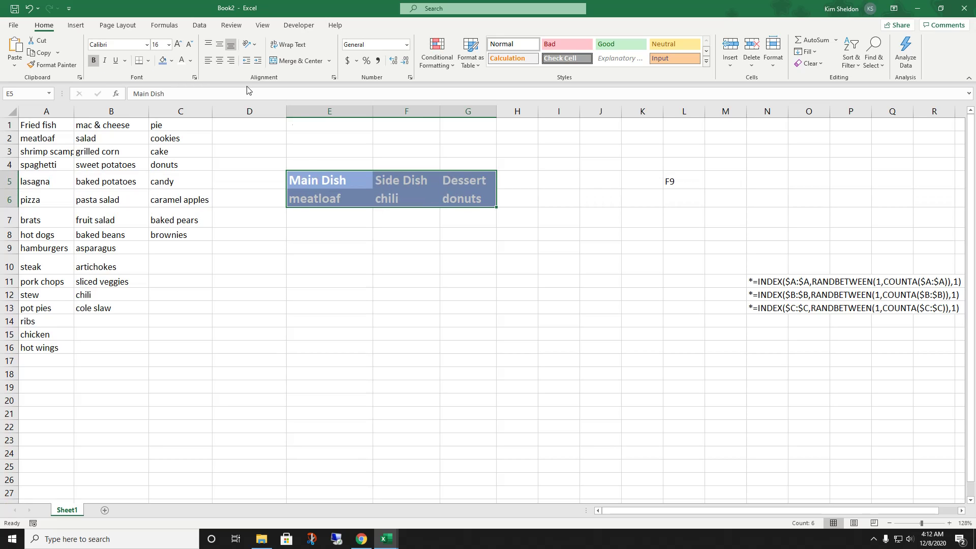
left_click(324, 262)
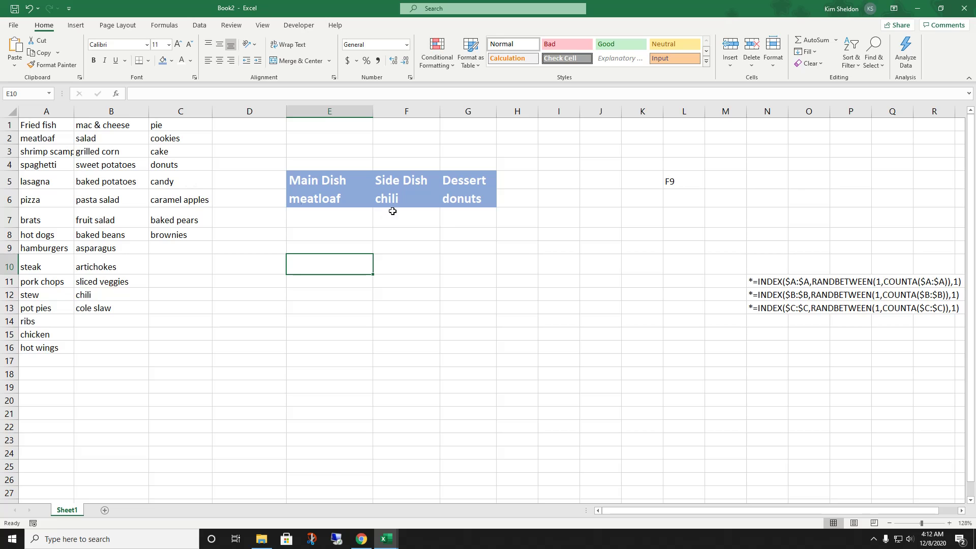
Step: Apply thick outside borders around the meal generator cells E5:G6
left_click_drag(303, 177, 464, 194)
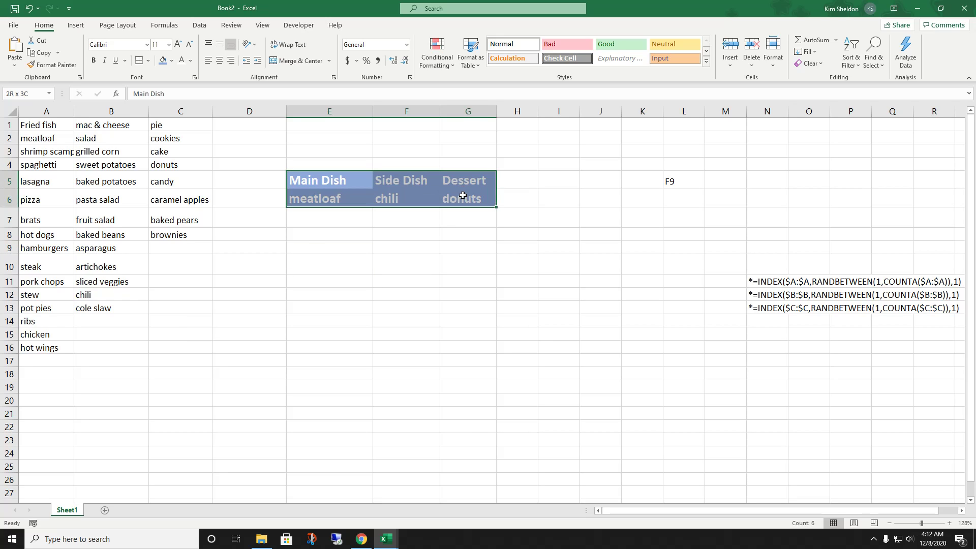
left_click(147, 61)
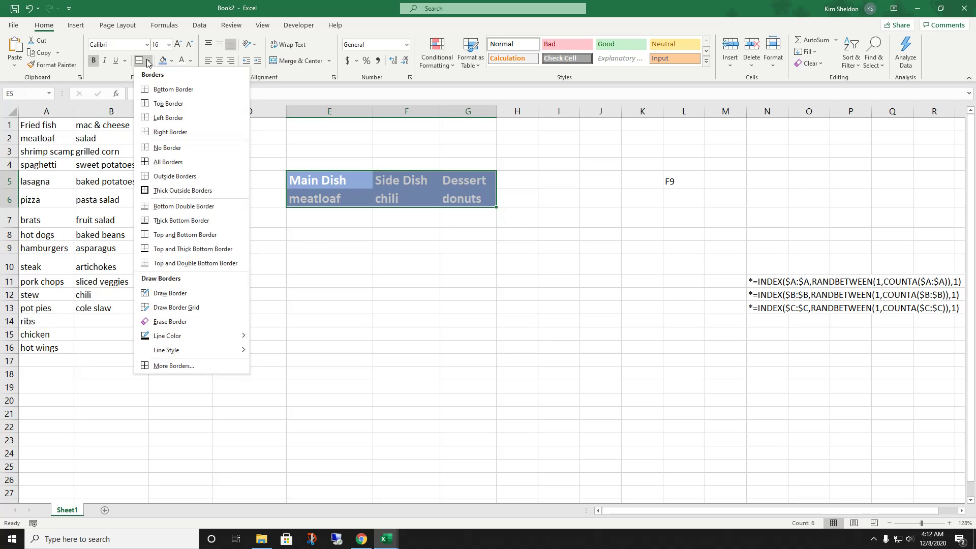
left_click(165, 190)
left_click(372, 263)
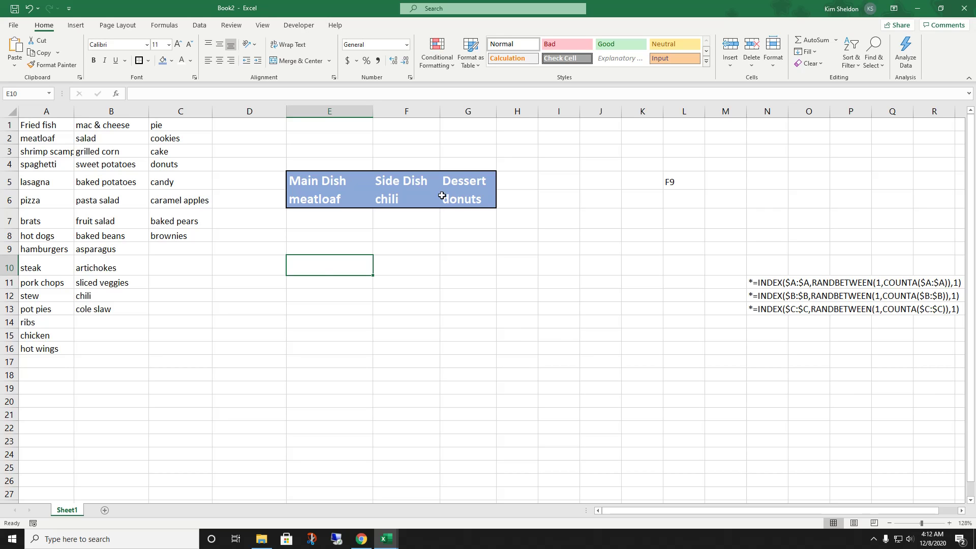
Step: Recalculate the meal generator and widen columns F and G to fit longer side dish and dessert names
key("F9")
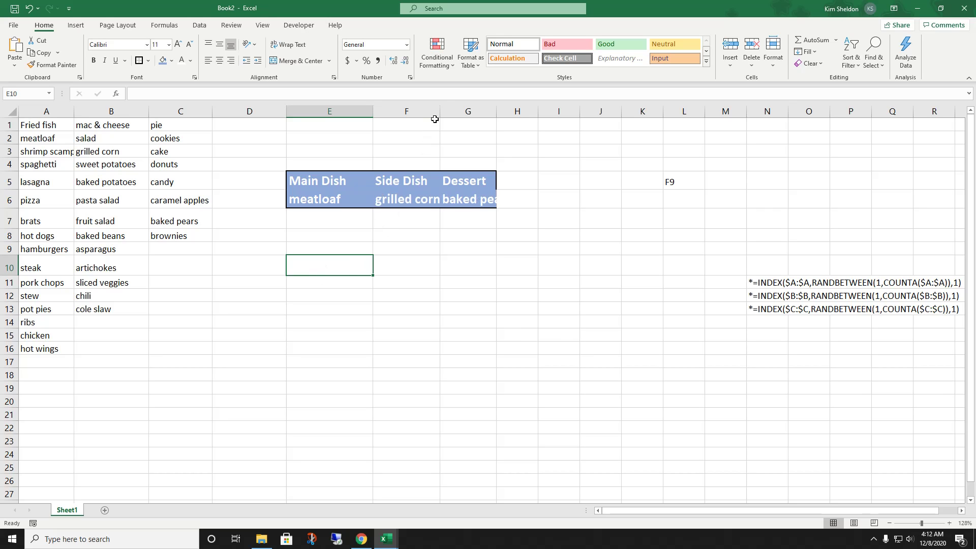
left_click_drag(440, 112, 563, 112)
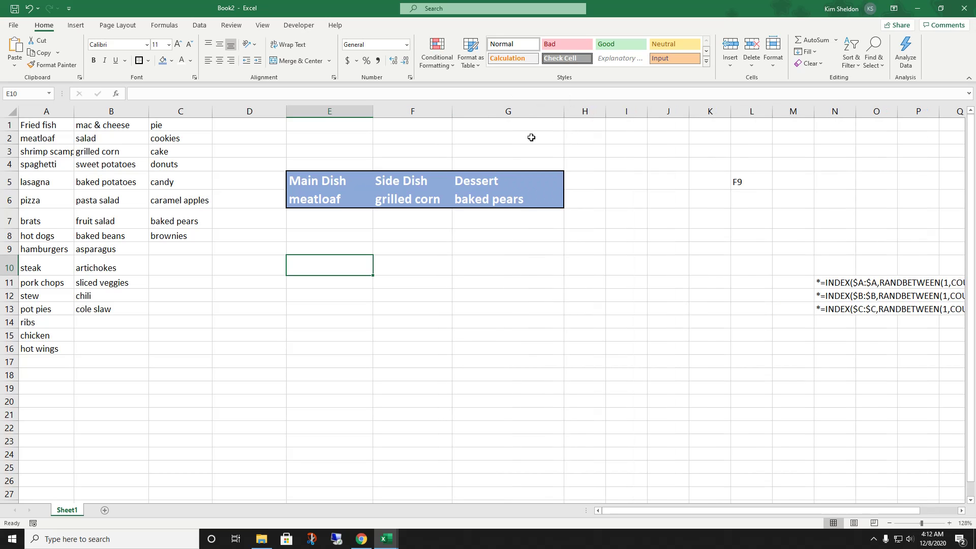
key("F9")
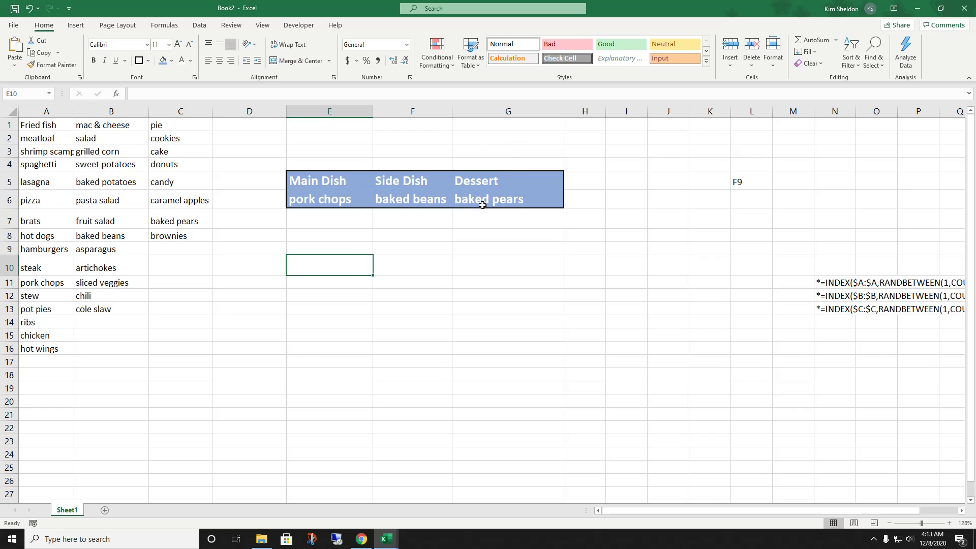
key("F9")
left_click_drag(452, 112, 467, 116)
Step: Recalculate the sheet repeatedly to generate new random combinations of main dish, side dish and dessert
key("F9")
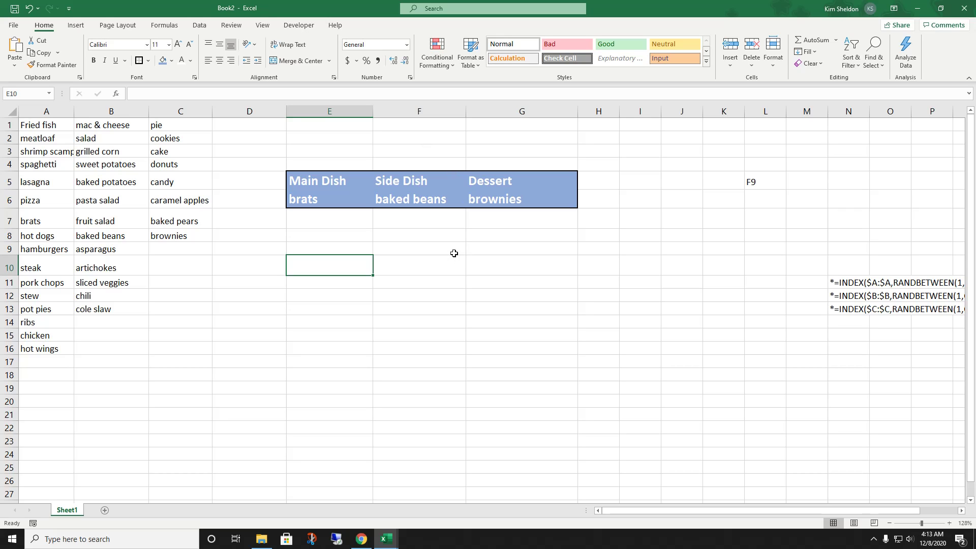
key("F9")
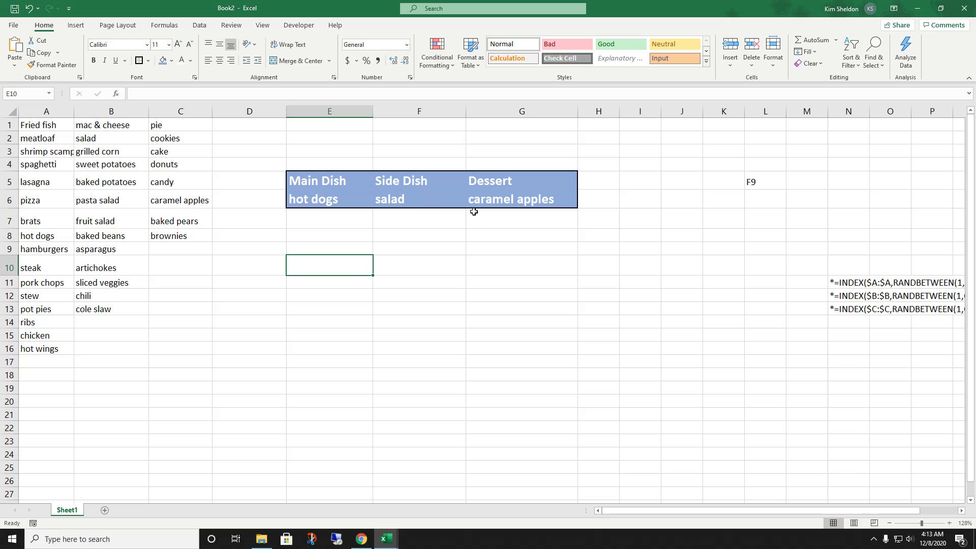
key("F9")
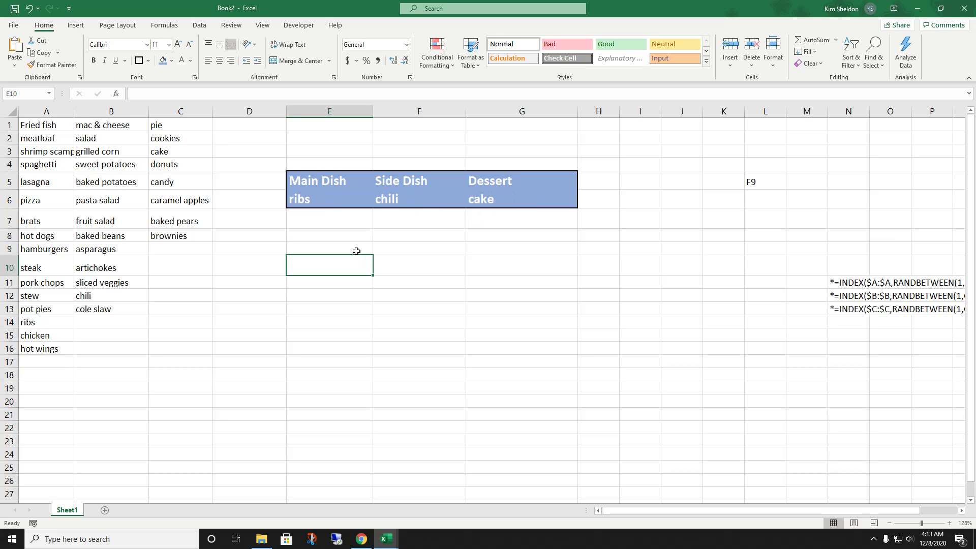
key("F9")
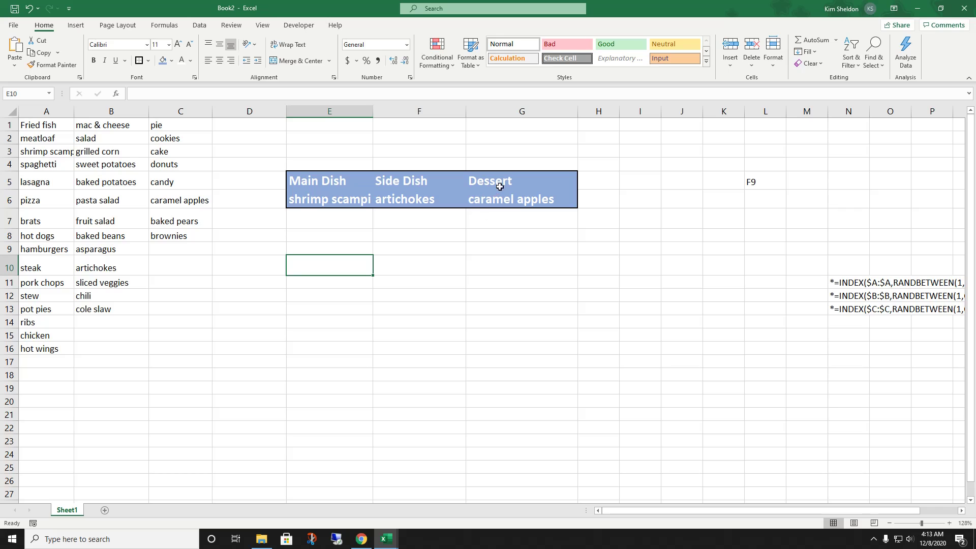
key("F9")
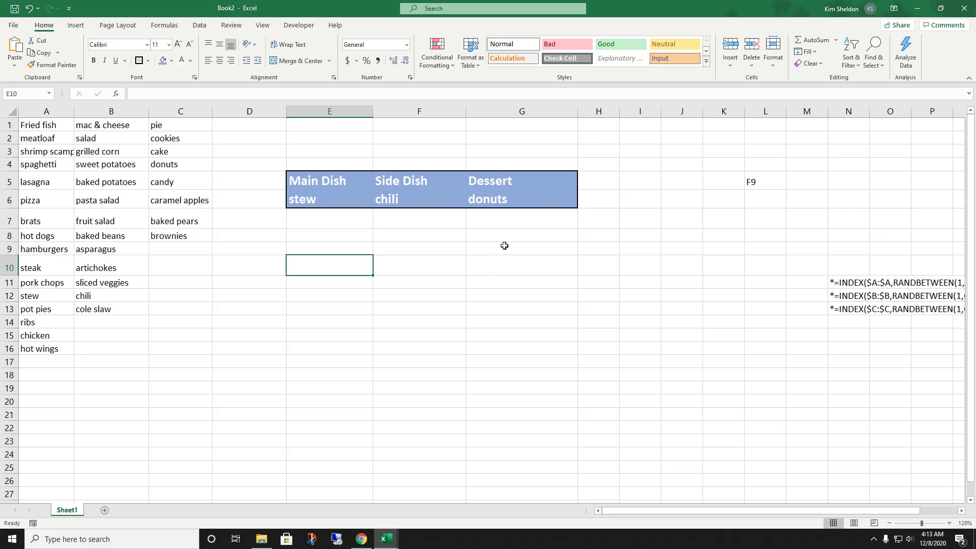